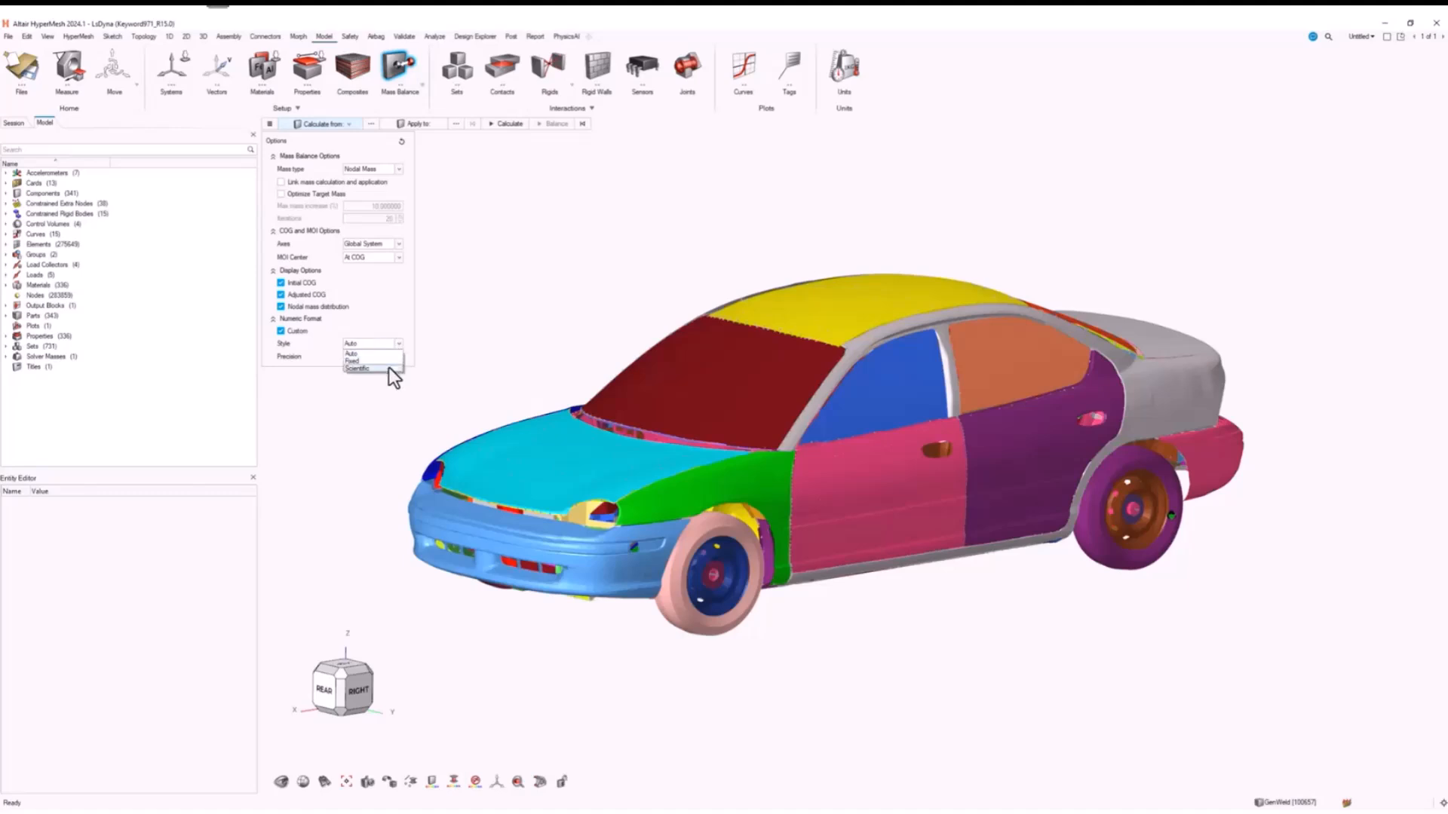
Step: Set the mass balance numeric style to Scientific and select all components of the car as the calculation source
click(428, 332)
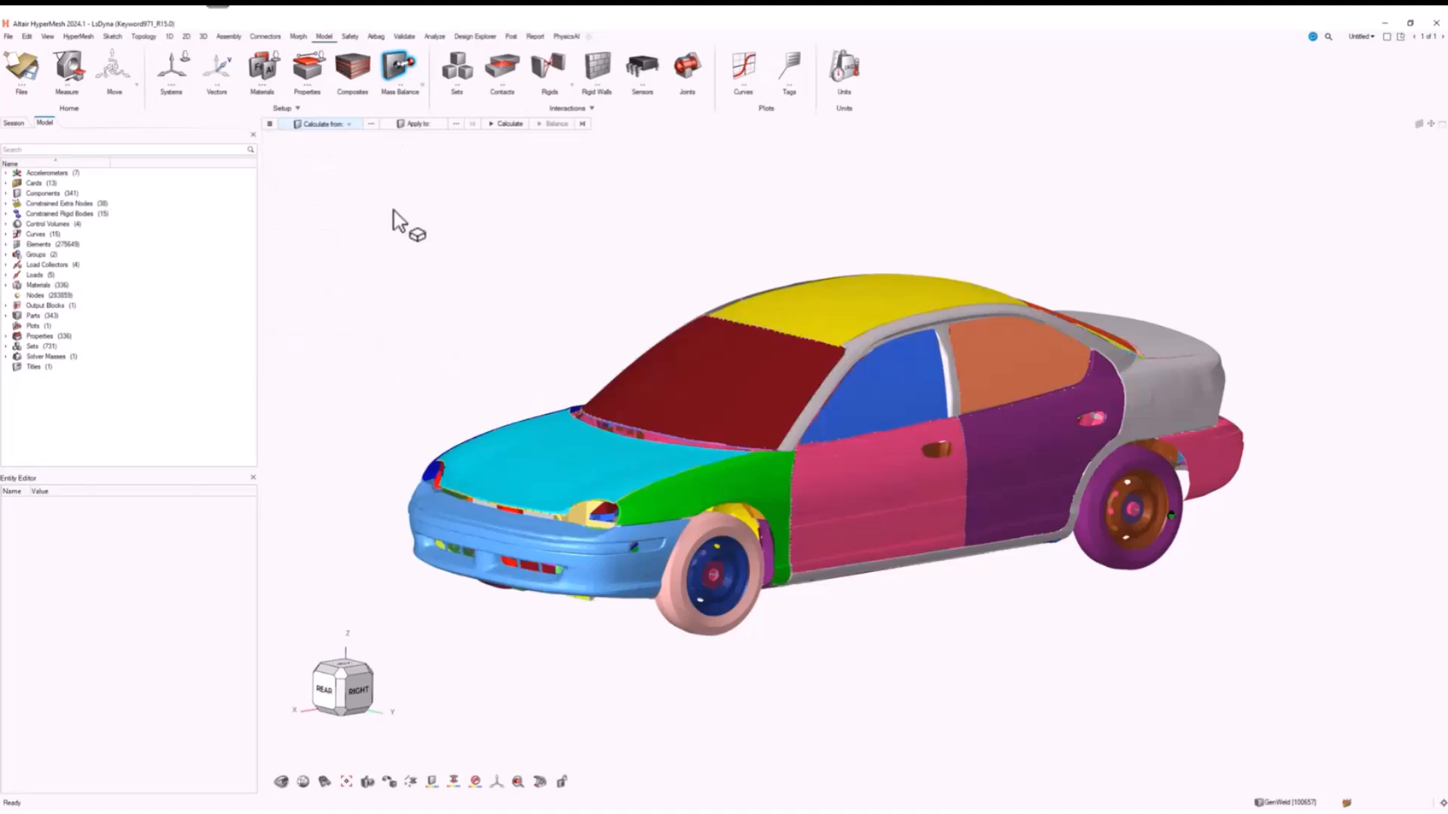
click(369, 125)
drag(326, 161, 592, 290)
drag(754, 353, 1291, 651)
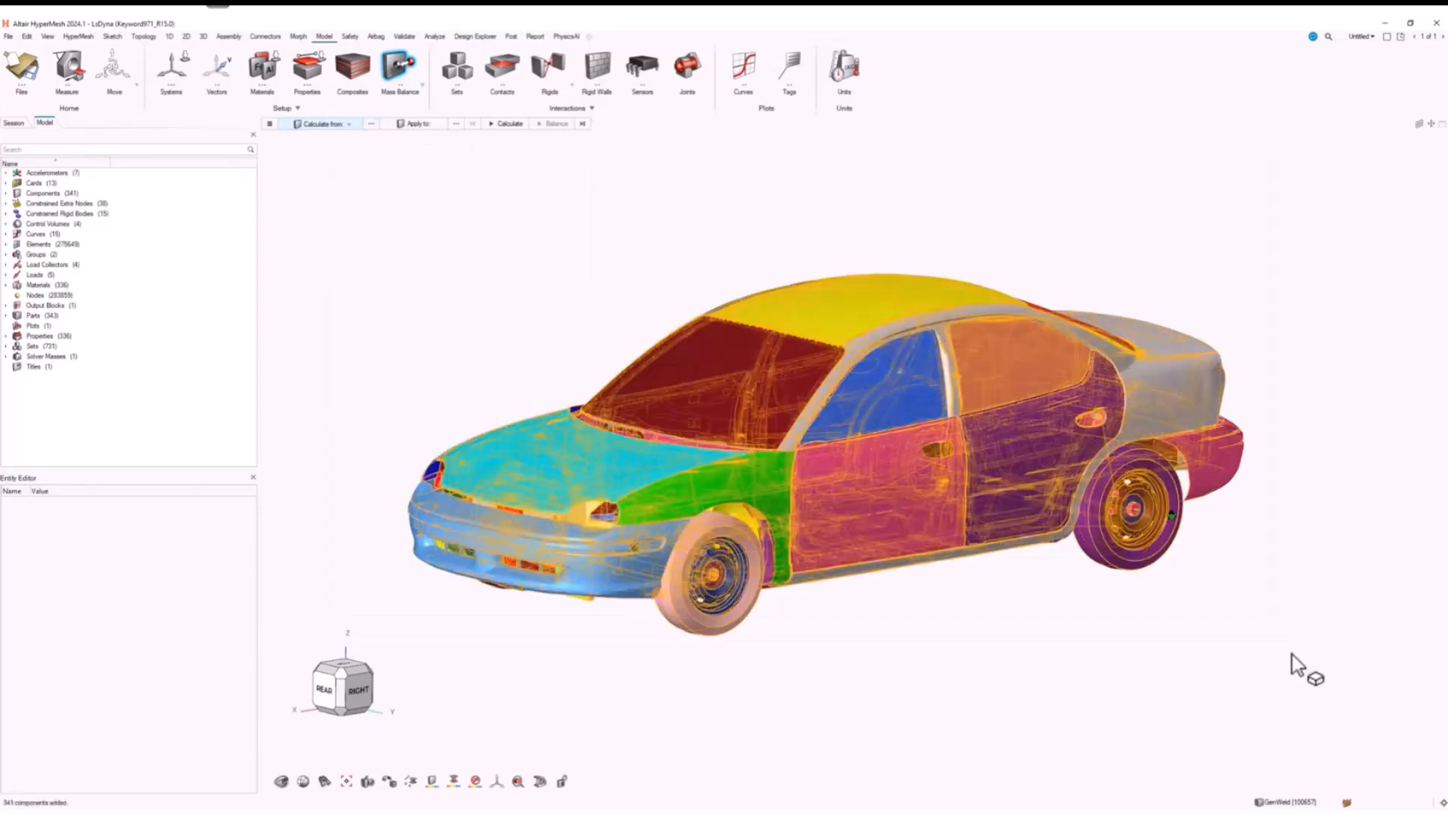
Step: Apply the mass balance to the components of the Added_Mass_Parts set, selecting them by set
click(441, 123)
click(311, 156)
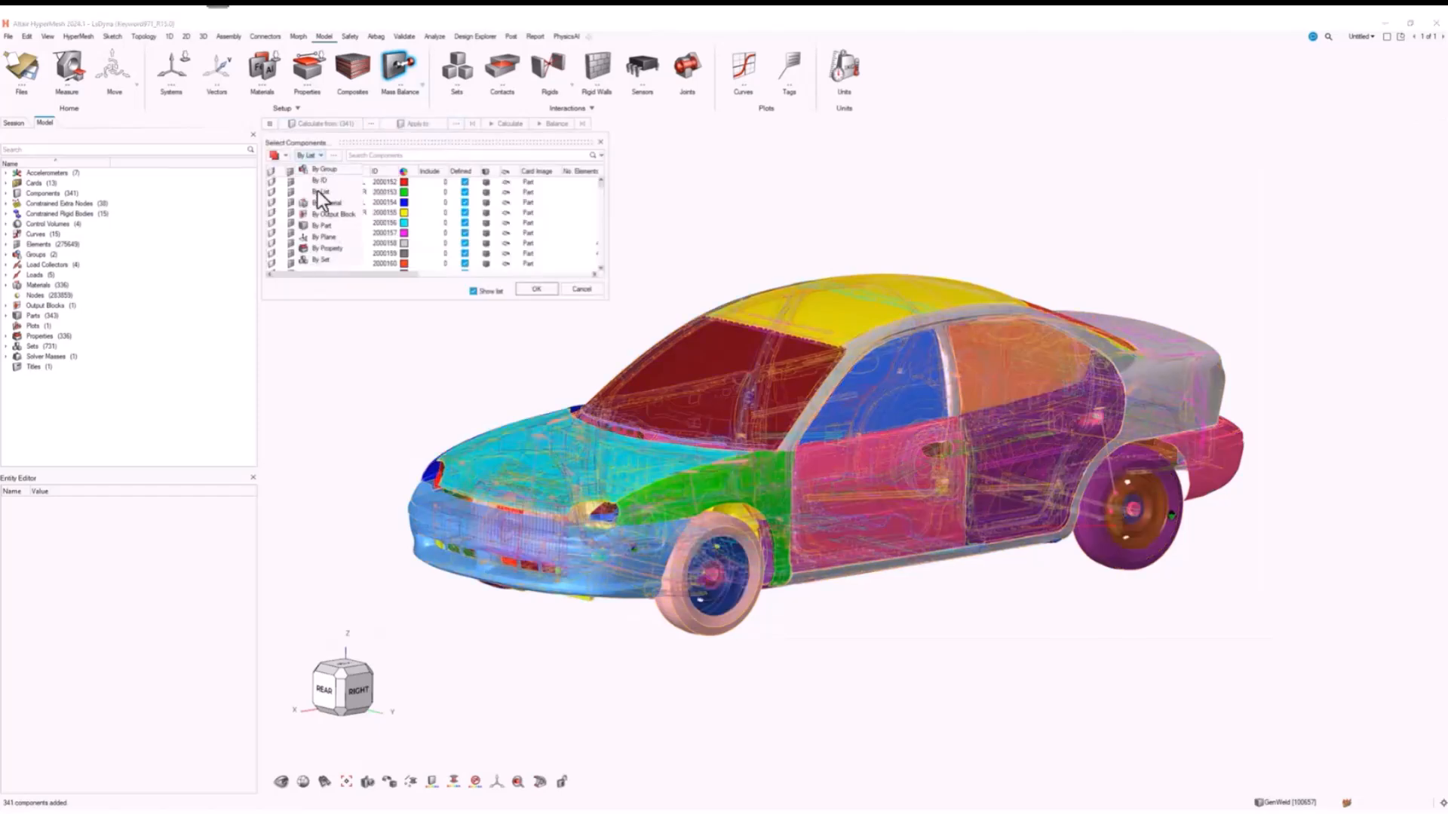
click(321, 260)
click(320, 254)
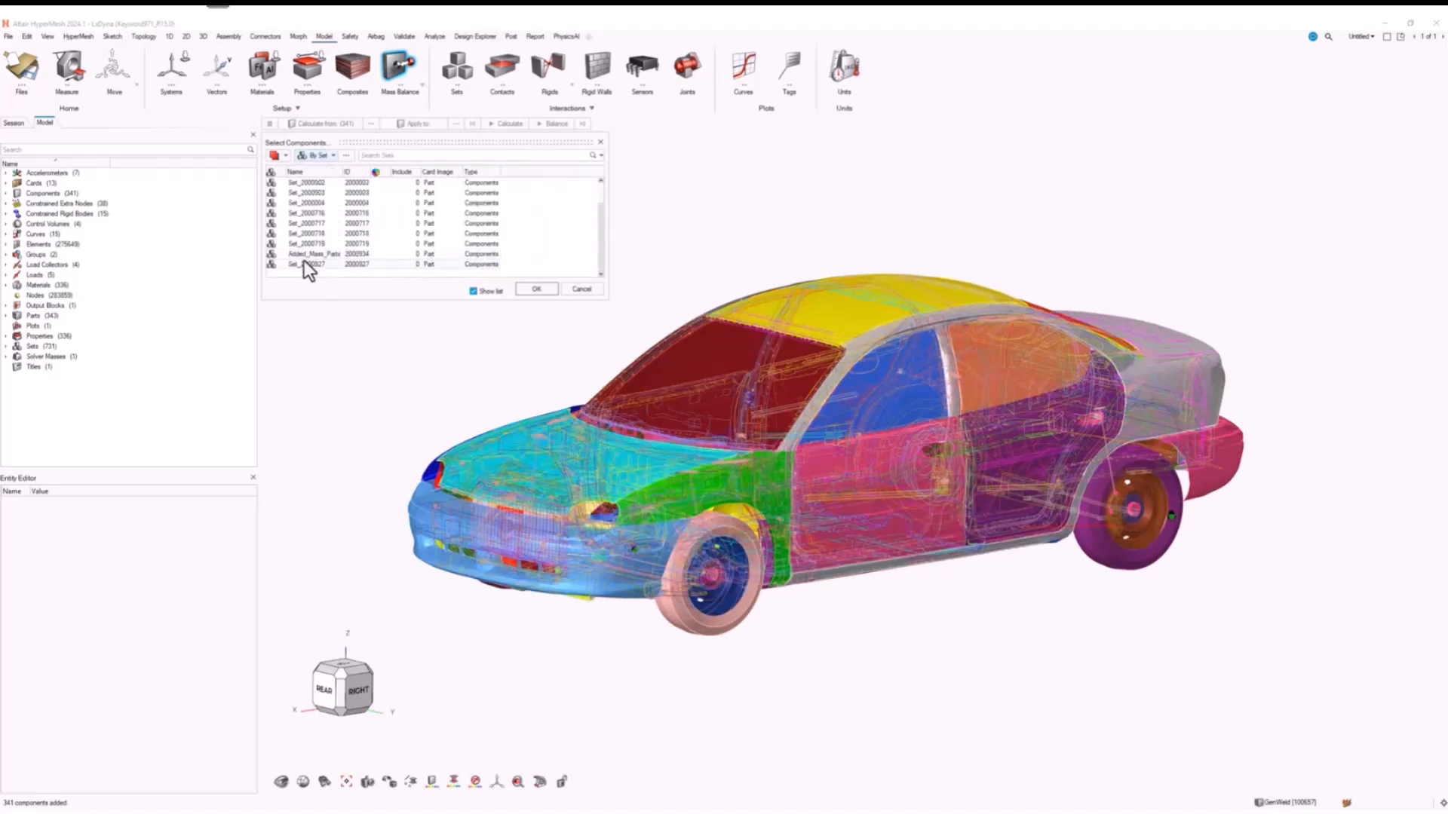
click(536, 290)
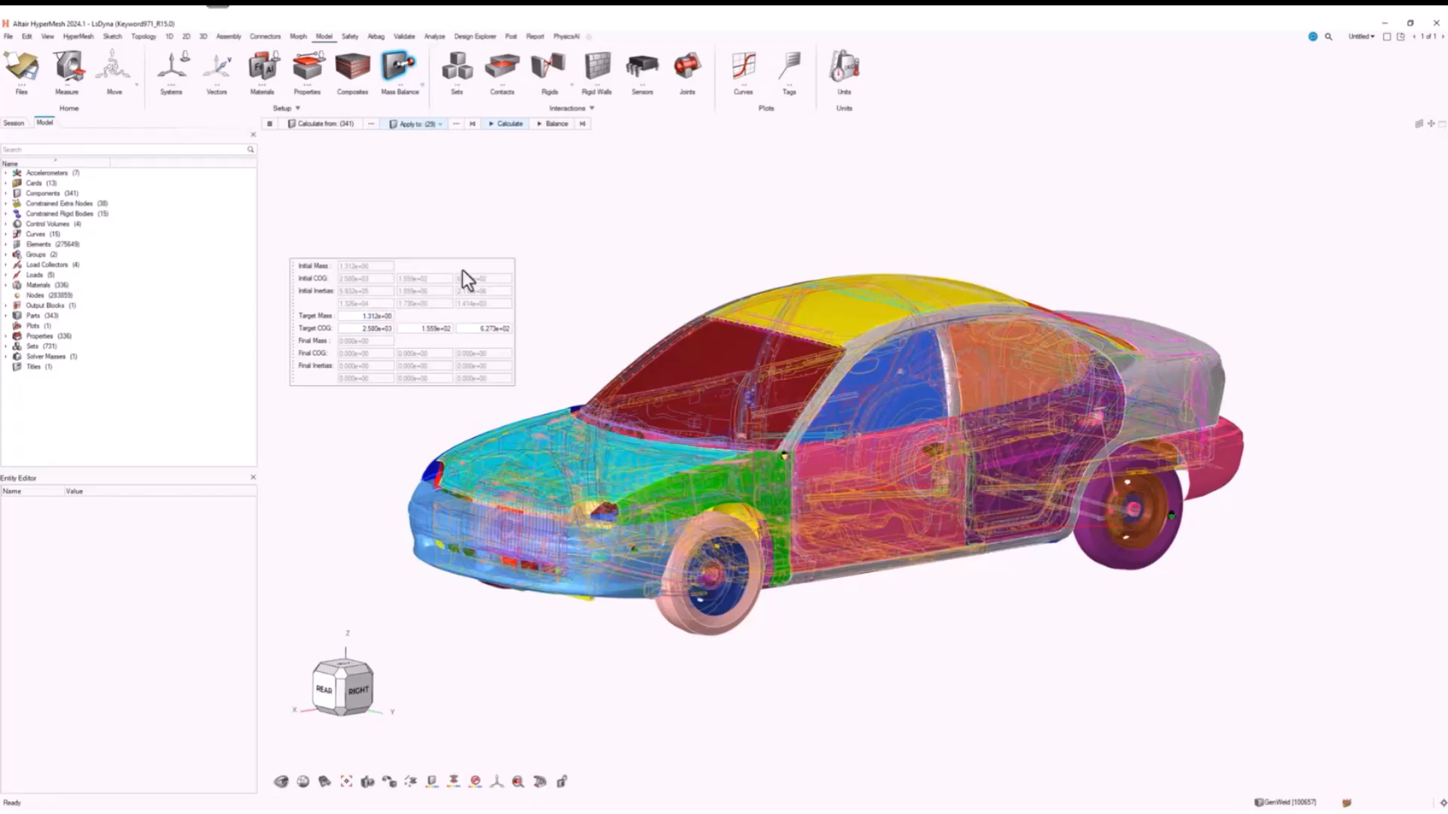
Step: Set the target mass to 1.500e+00 and the target COG to 2.700e+03, 1.550e+02, 5.900e+02
key(BackSpace)
text(5)
key(Return)
key(BackSpace)
key(BackSpace)
text(7)
key(Return)
click(496, 331)
key(BackSpace)
key(BackSpace)
key(BackSpace)
text(5.900)
Step: Run the mass balance on the car, acknowledge its completion and exit the tool
click(560, 128)
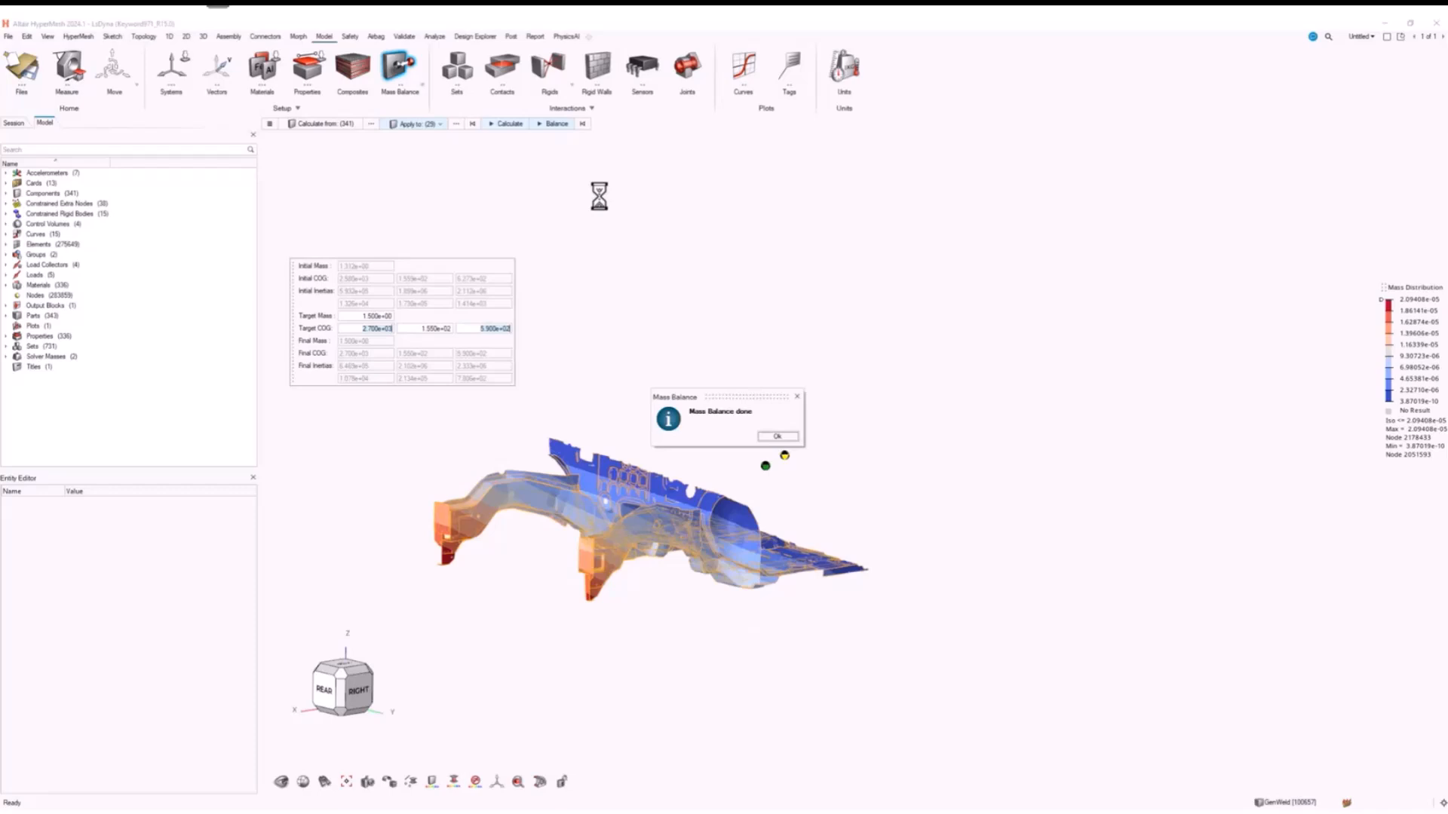
click(791, 437)
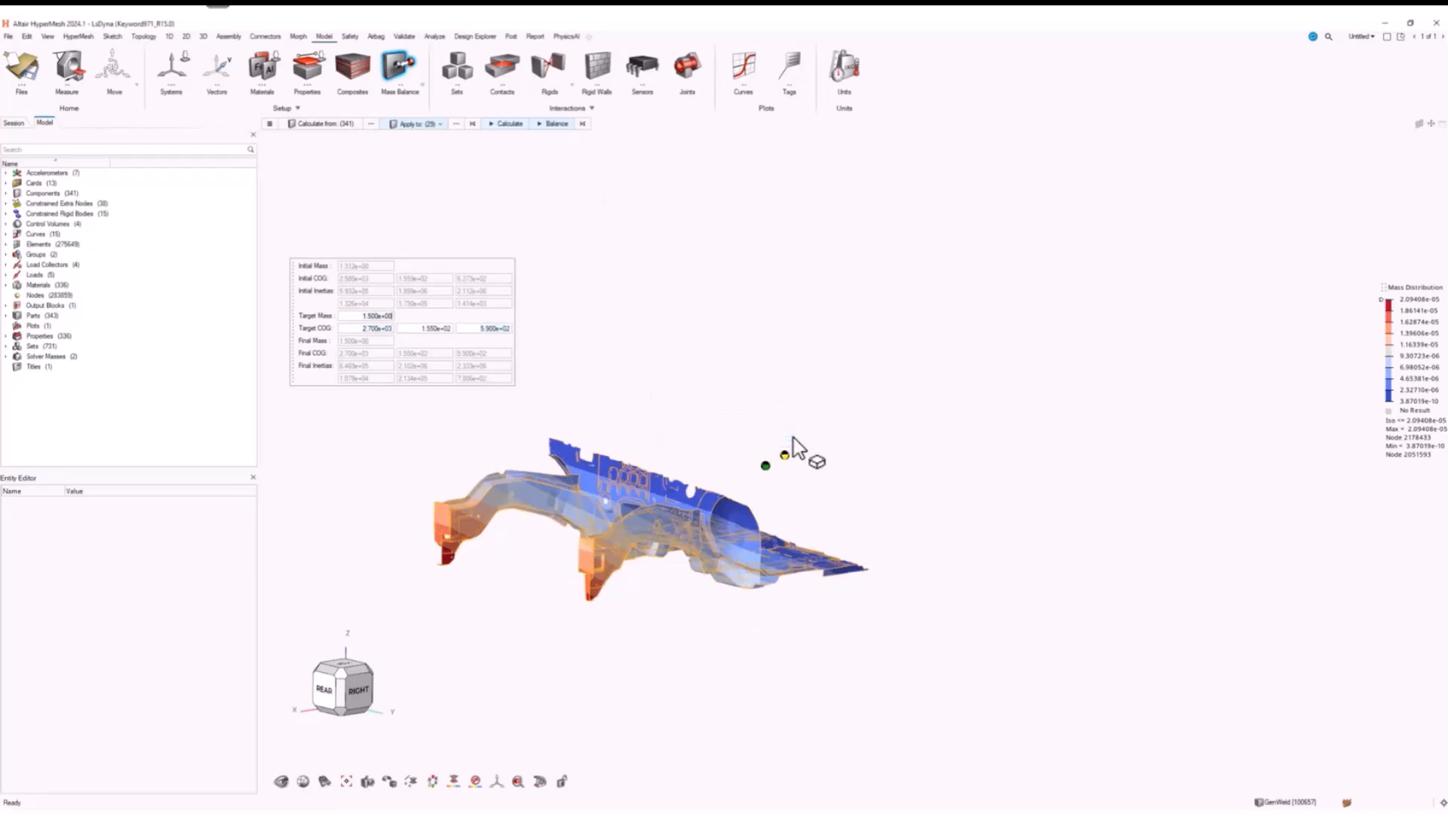
click(395, 68)
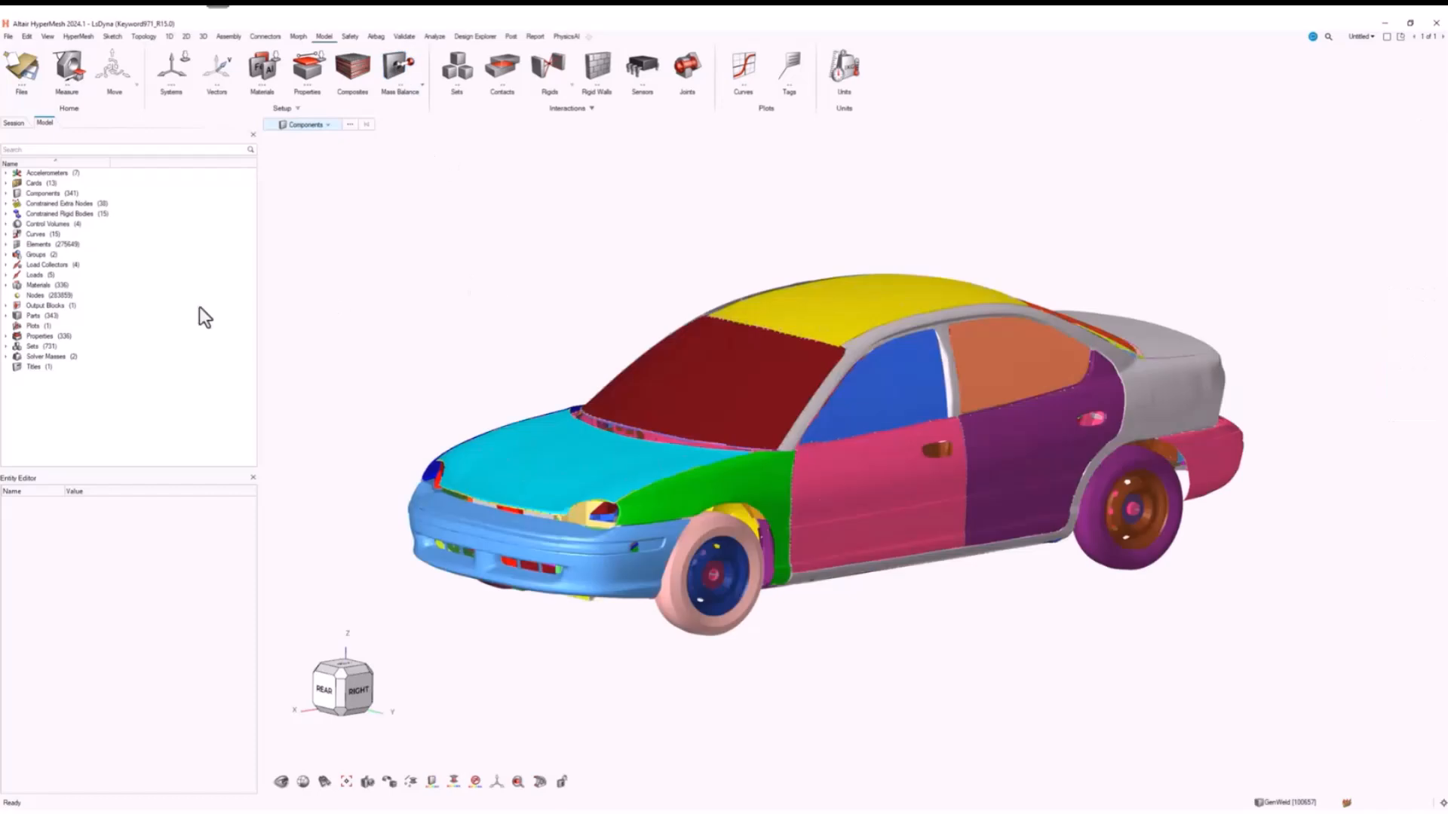
Step: Inspect the ELEMENT_MASS entity among the solver masses, including its configuration and assigned nodes
click(6, 357)
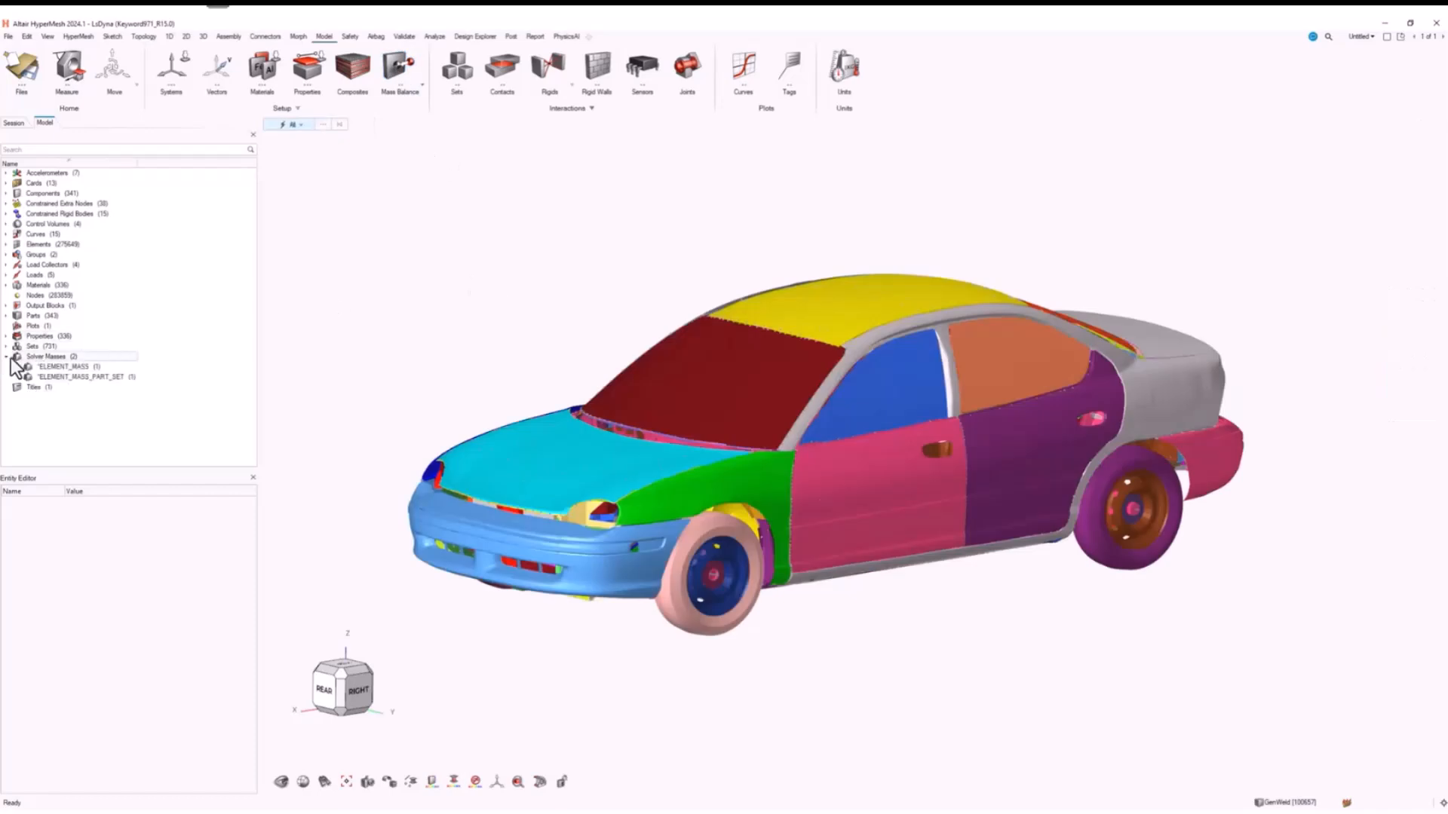
double_click(74, 368)
click(37, 176)
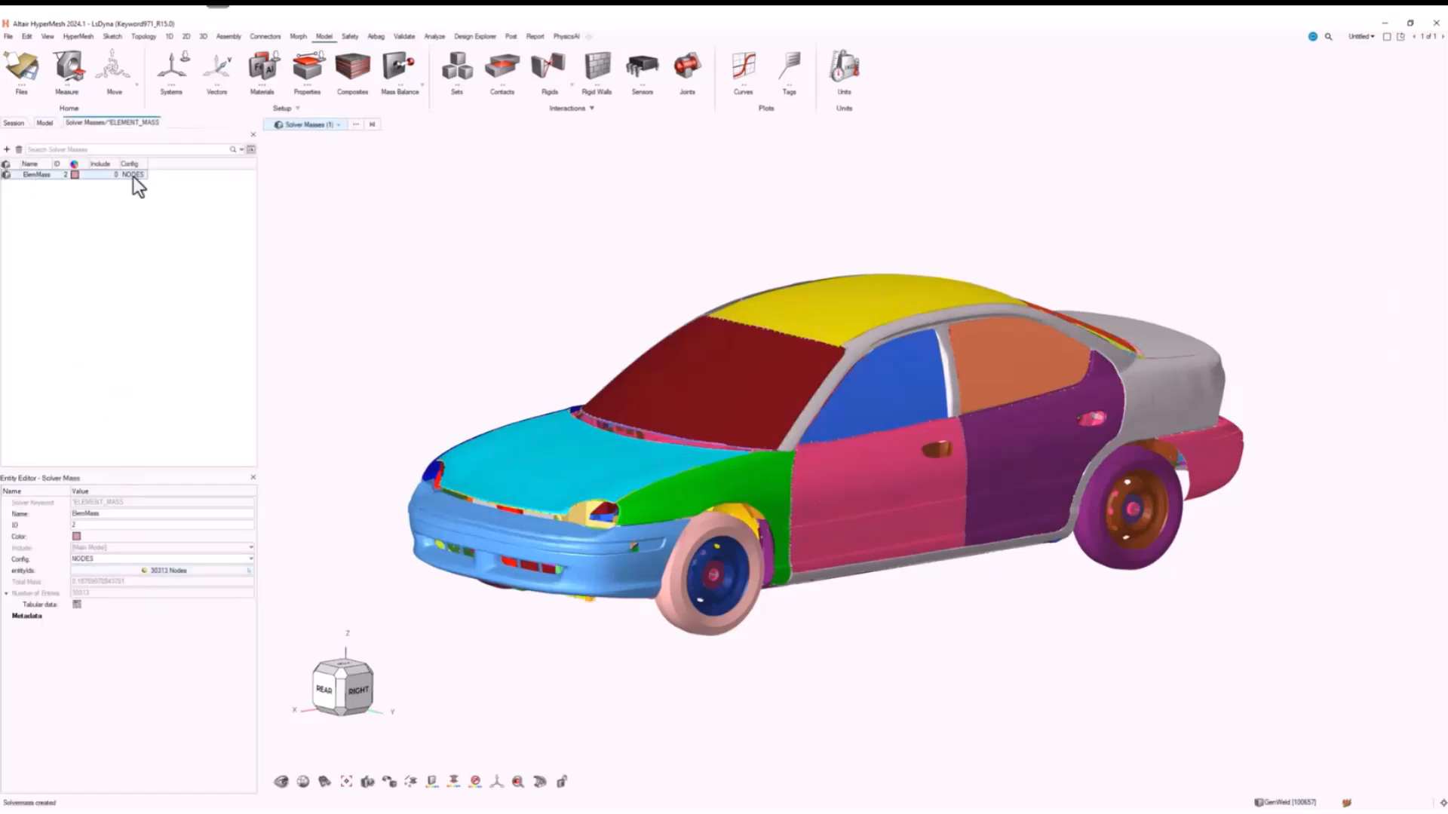
click(255, 135)
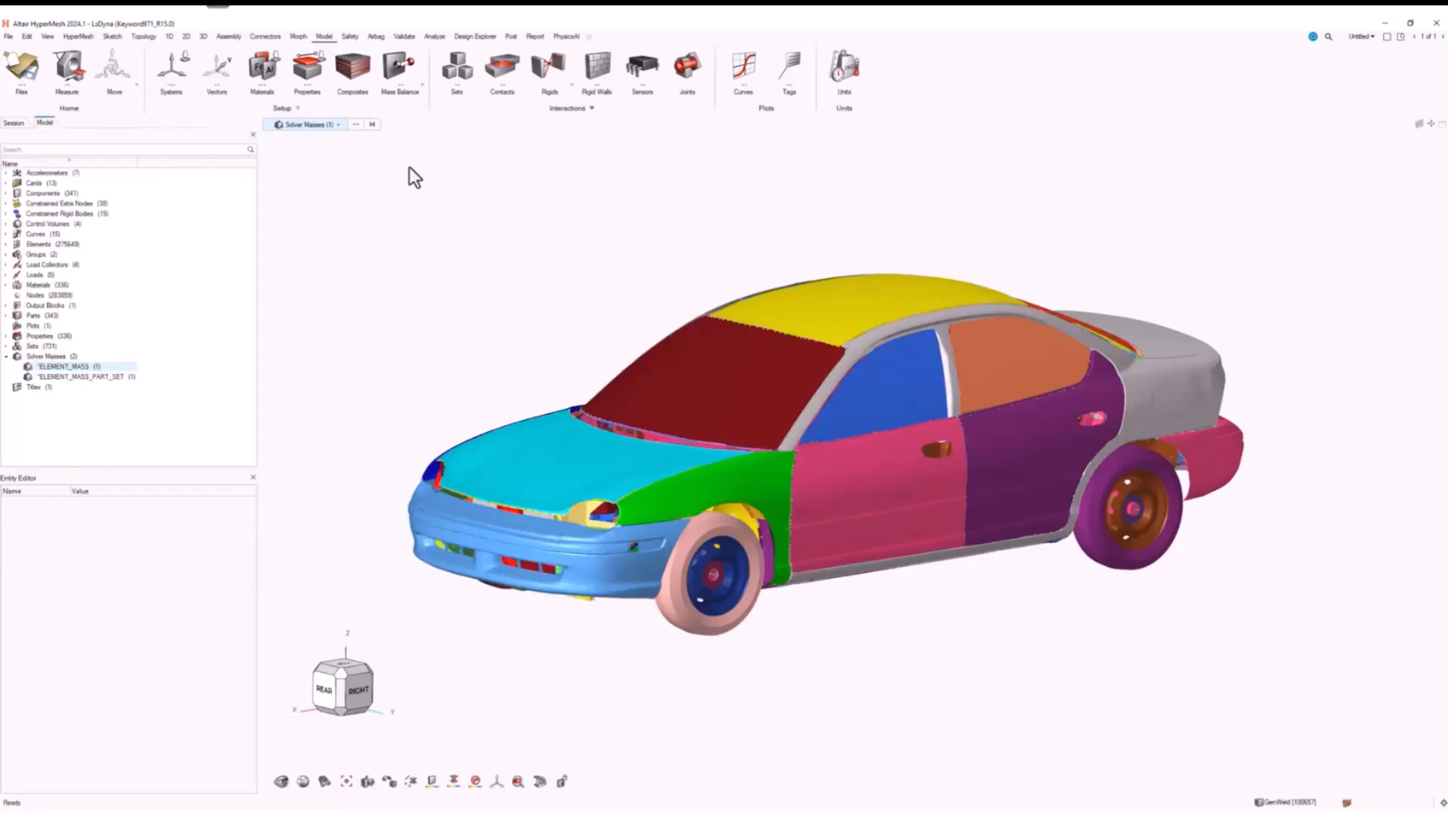
Step: Check the total mass and center of gravity in the car model's mass summary
click(407, 39)
click(306, 66)
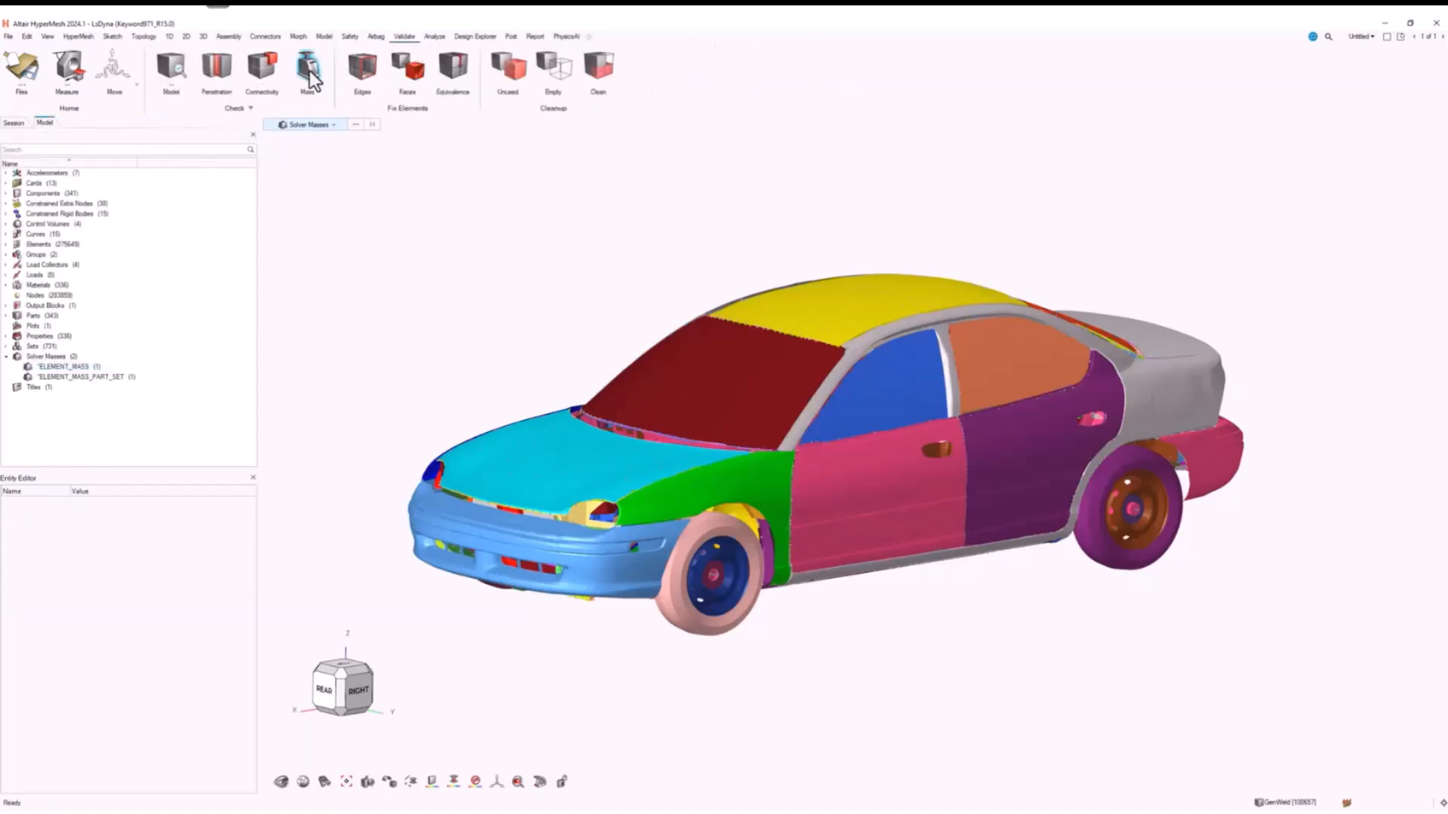
middle_click(651, 301)
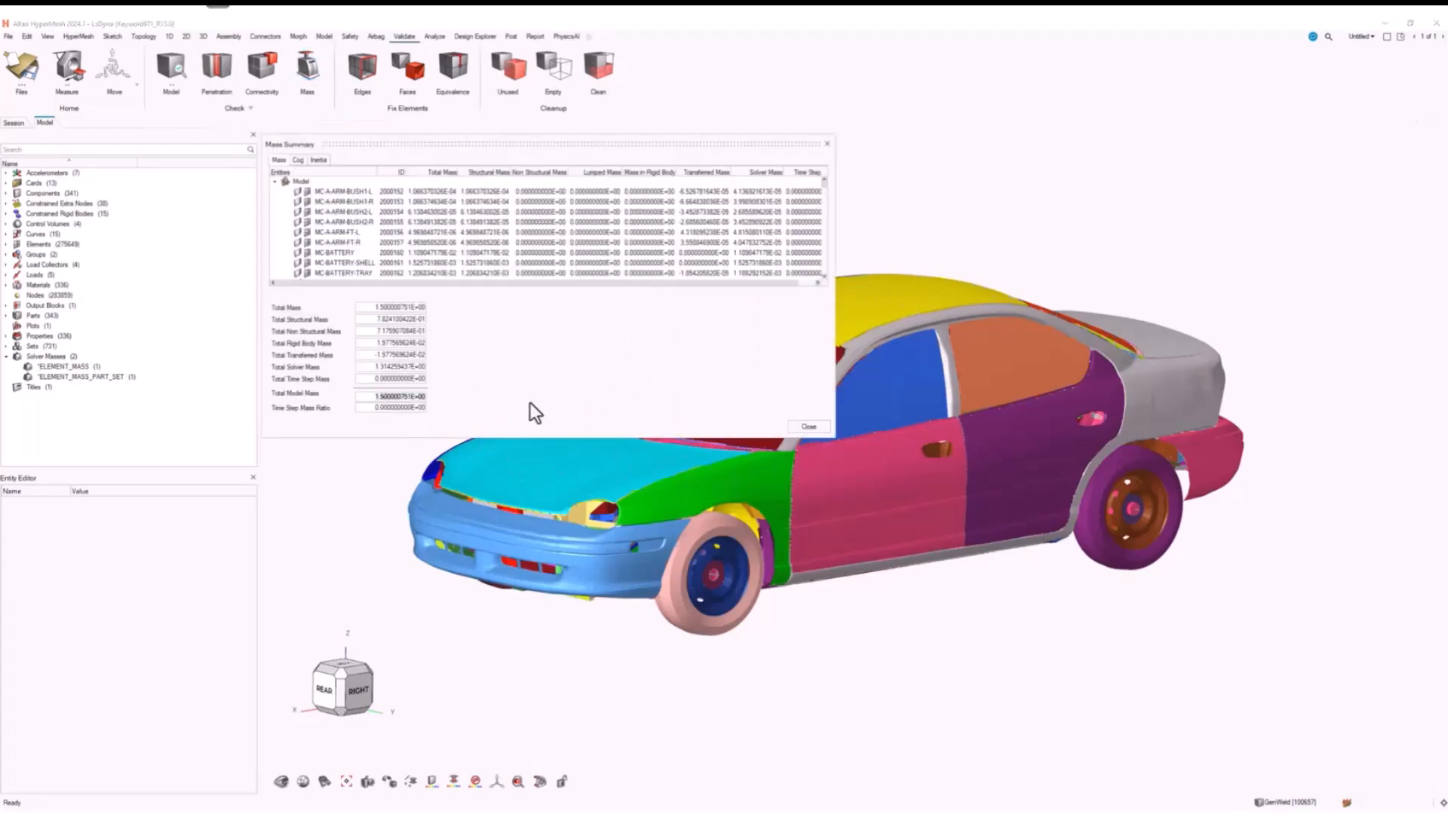
click(298, 159)
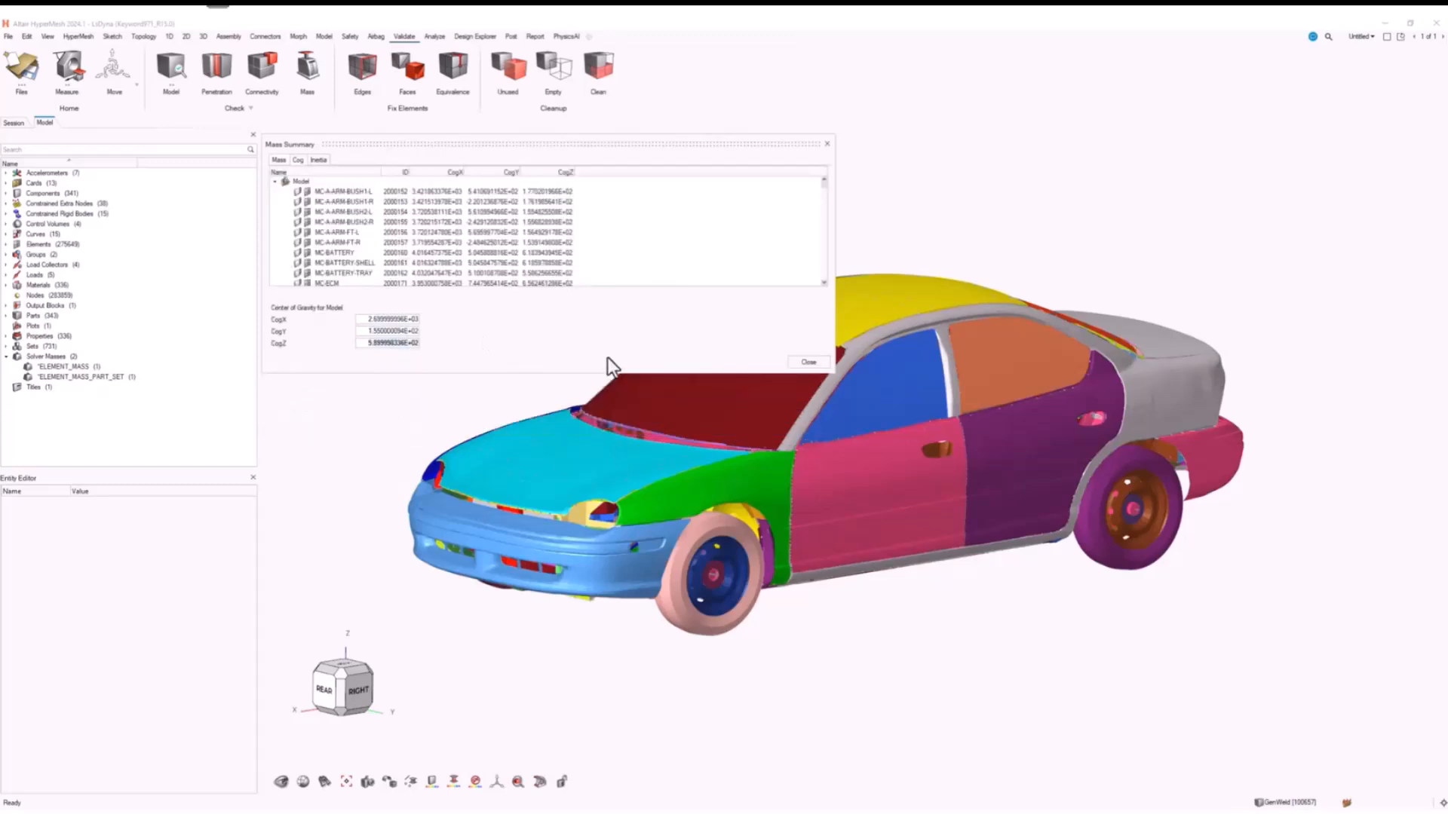
click(806, 362)
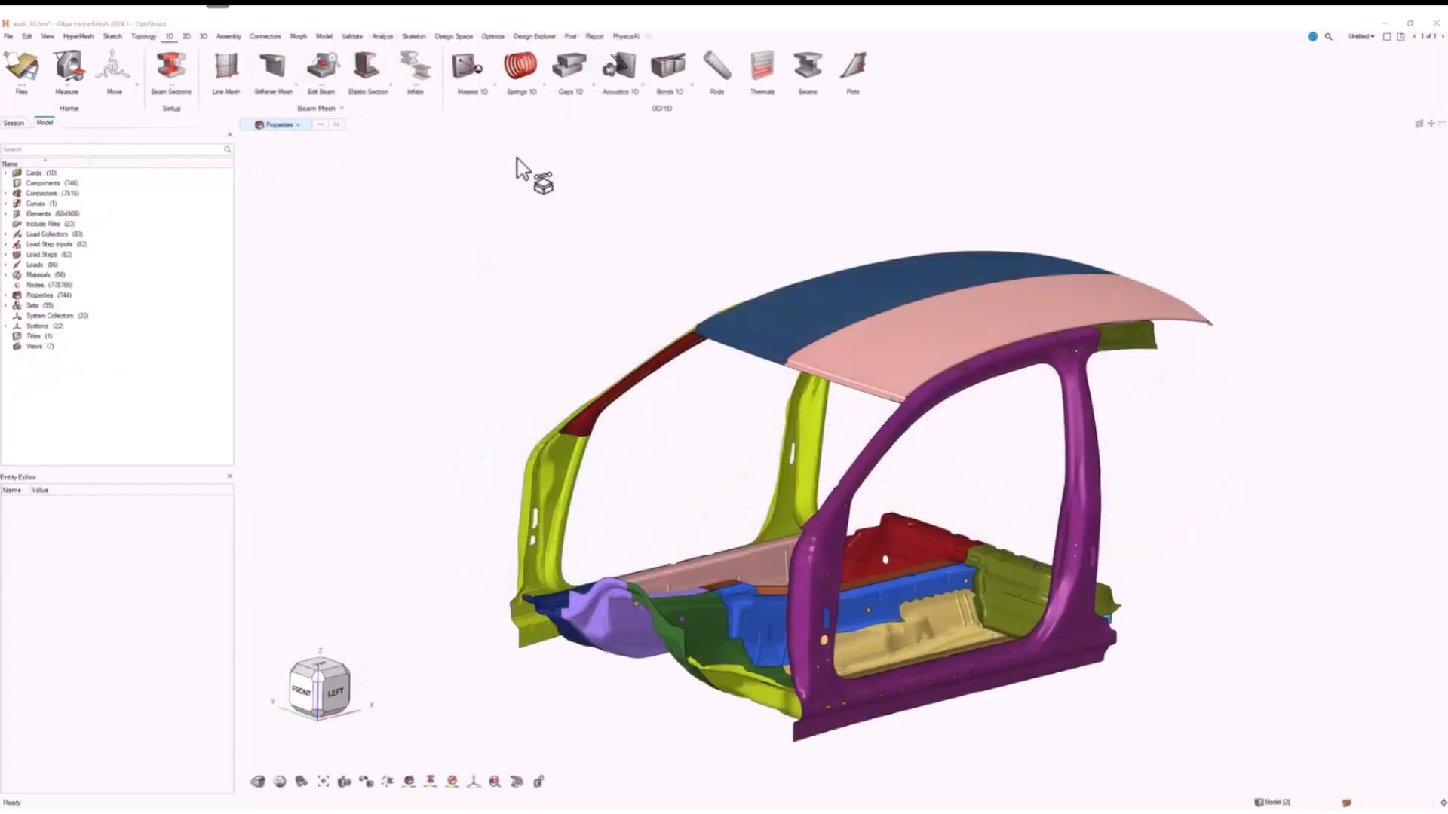
Step: Start Mass Balance on the audi_10 model and display initial COG, adjusted COG and nodal mass distribution, keeping mass calculation and application linked
click(494, 86)
click(484, 137)
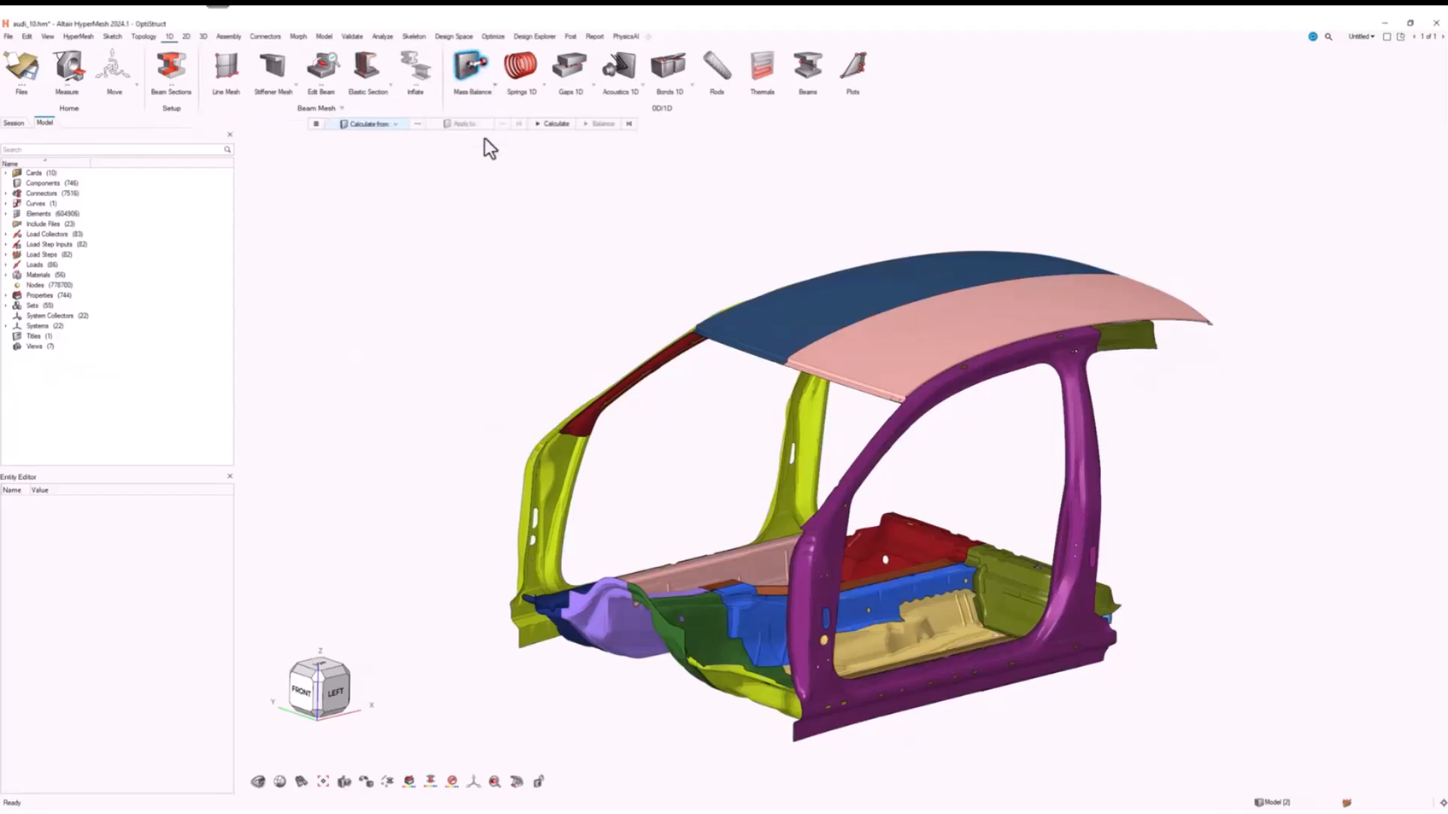
click(316, 124)
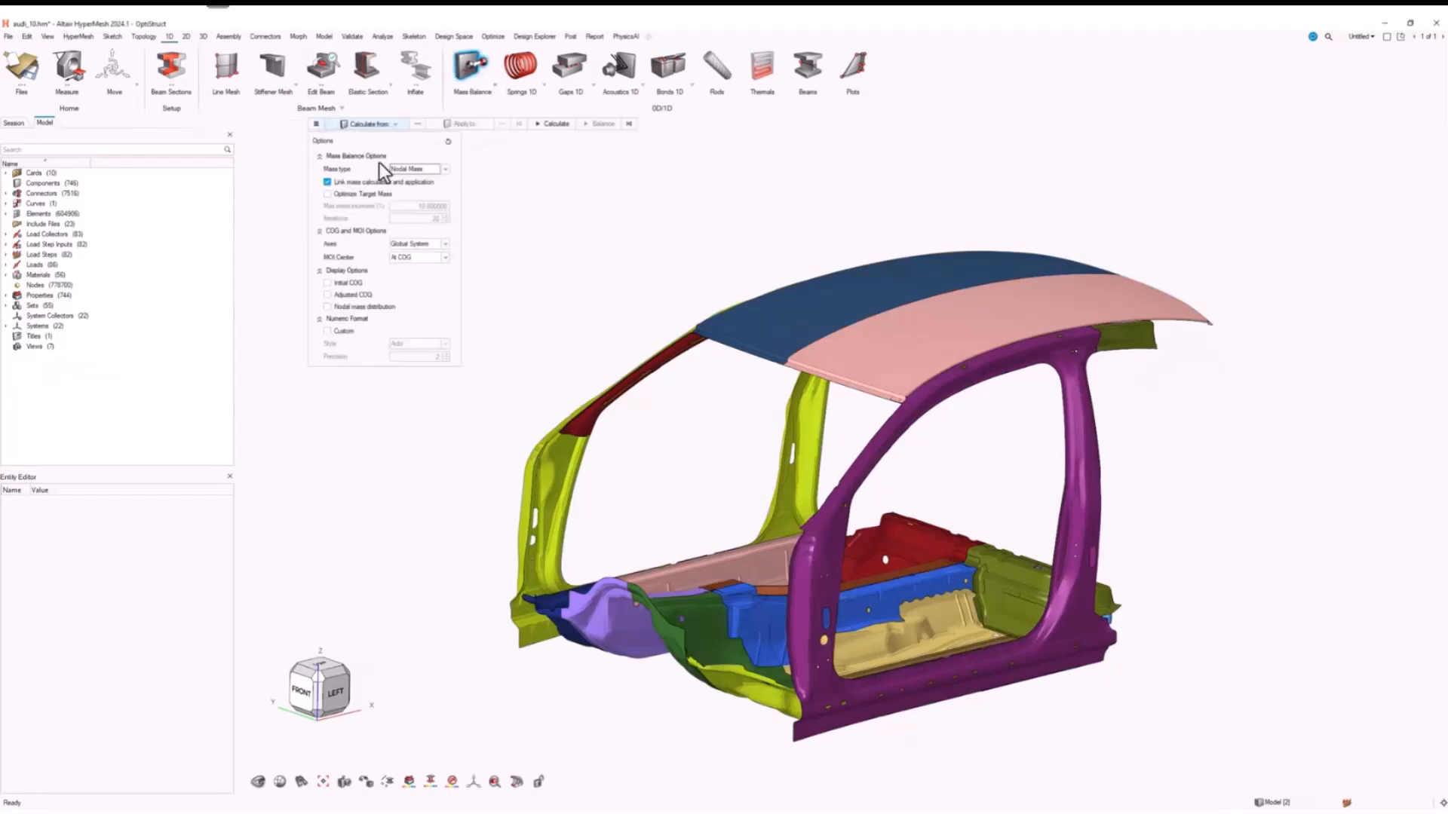
click(388, 184)
click(386, 186)
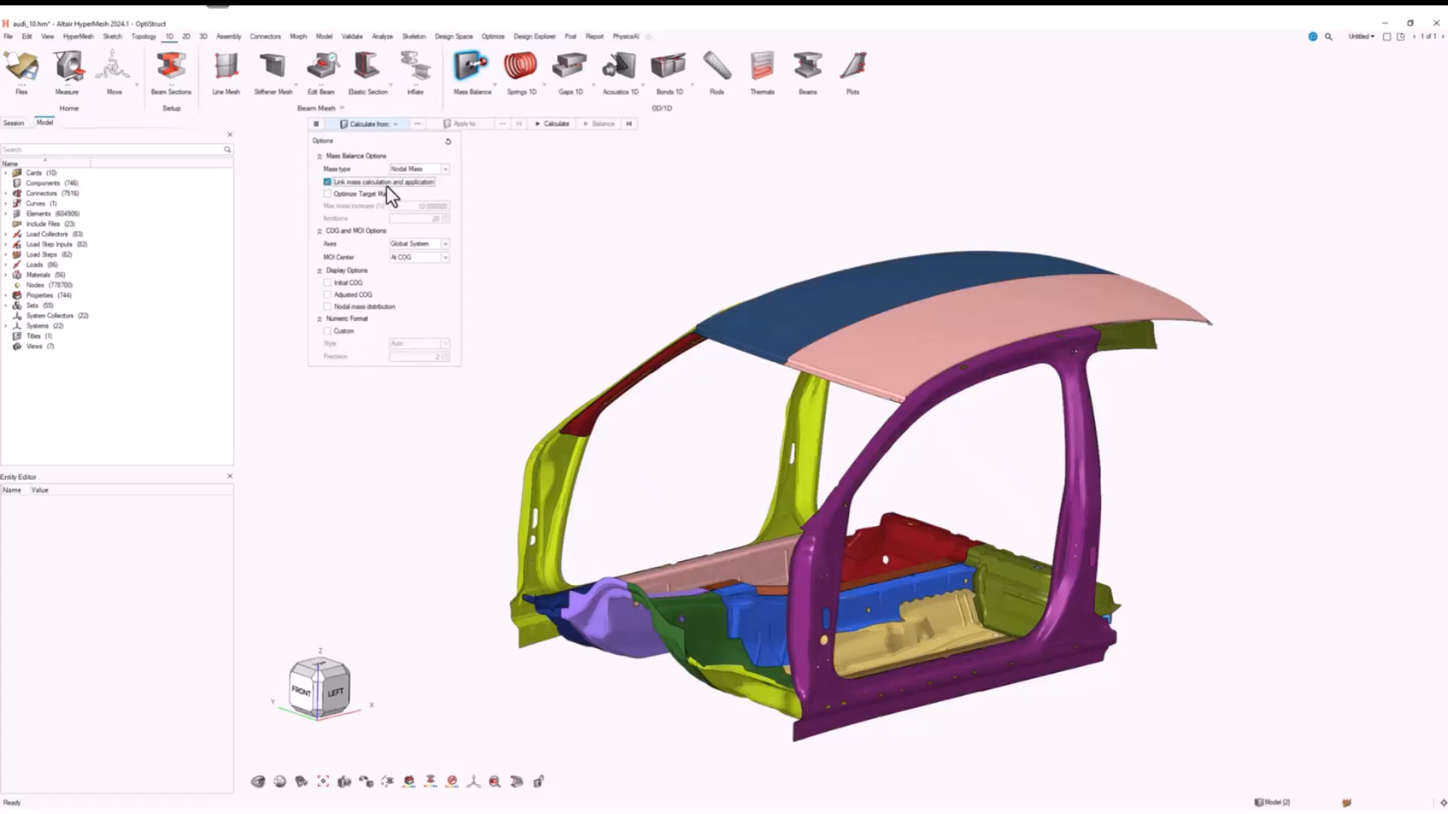
click(360, 285)
click(356, 294)
click(354, 310)
click(534, 268)
Step: Calculate the mass of all displayed body components, and set the target mass to 0.15 and target COG to 1120.00, 0.00, 315.00
drag(451, 199, 1249, 750)
click(546, 123)
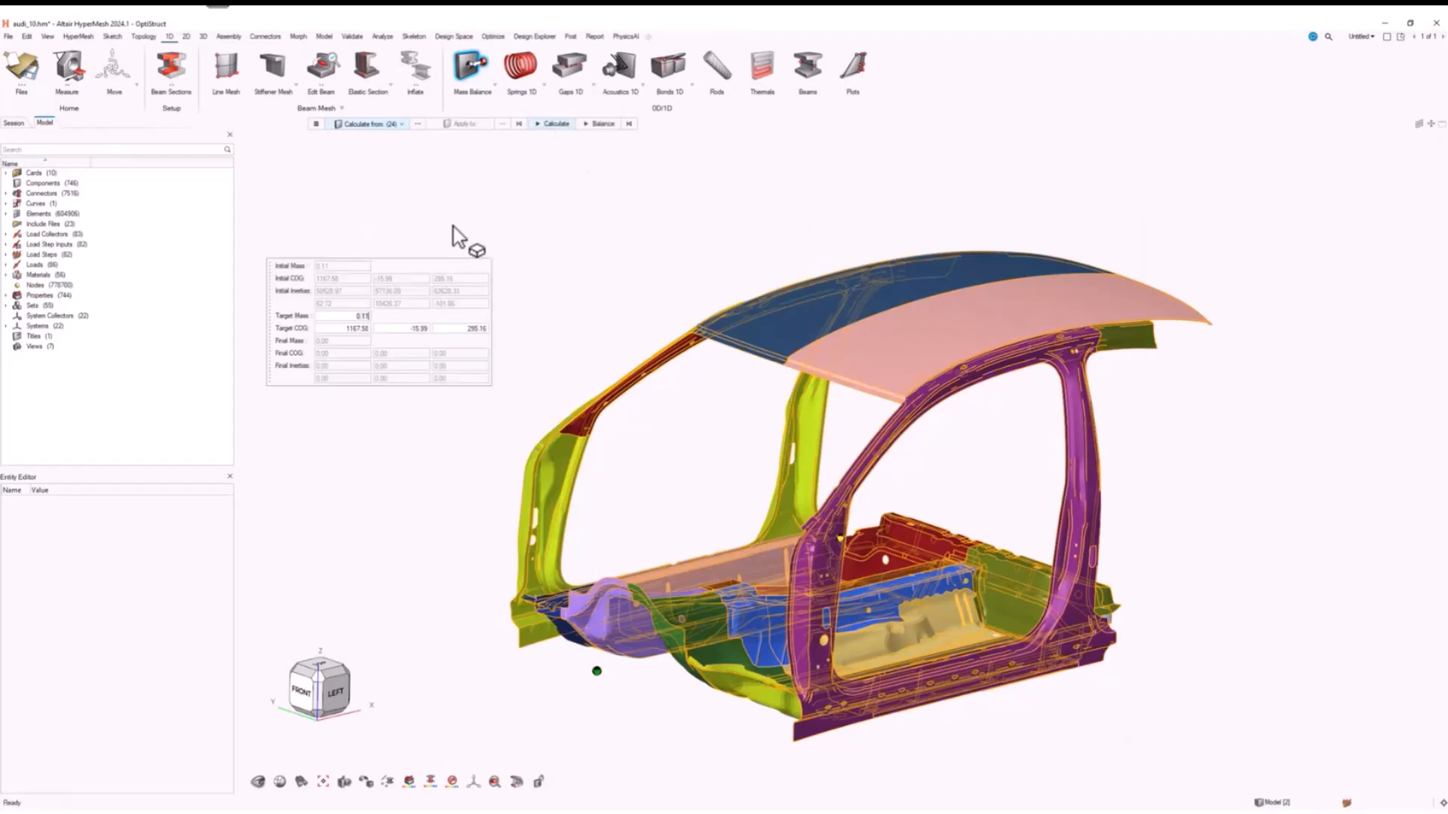
key(BackSpace)
text(5)
double_click(354, 329)
text(1120)
text(.00)
double_click(408, 329)
text(0.00)
double_click(491, 329)
text(315.00)
Step: Run the mass balance on the body components, acknowledge its completion and exit the tool
click(605, 128)
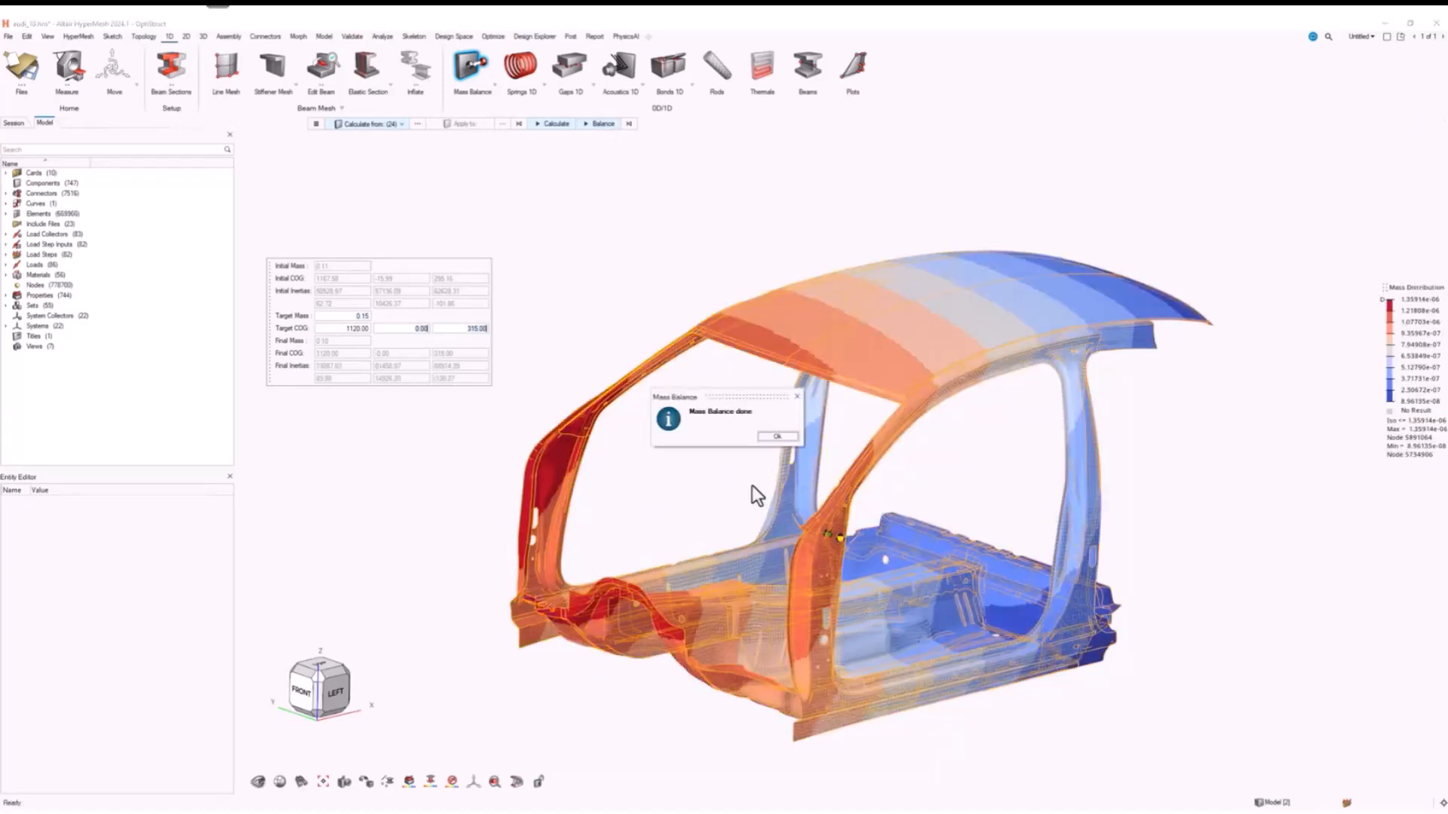
click(779, 437)
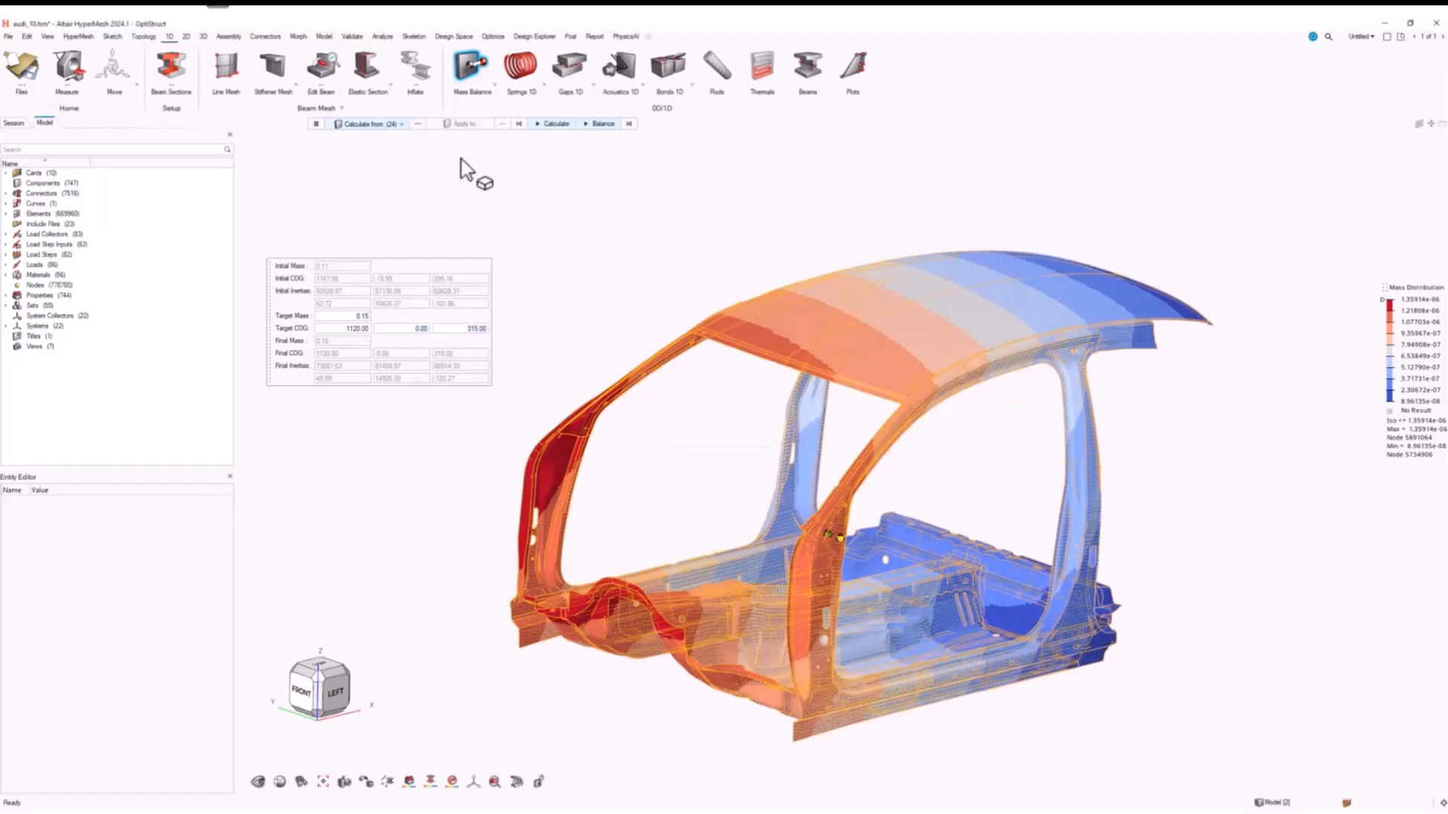
click(468, 72)
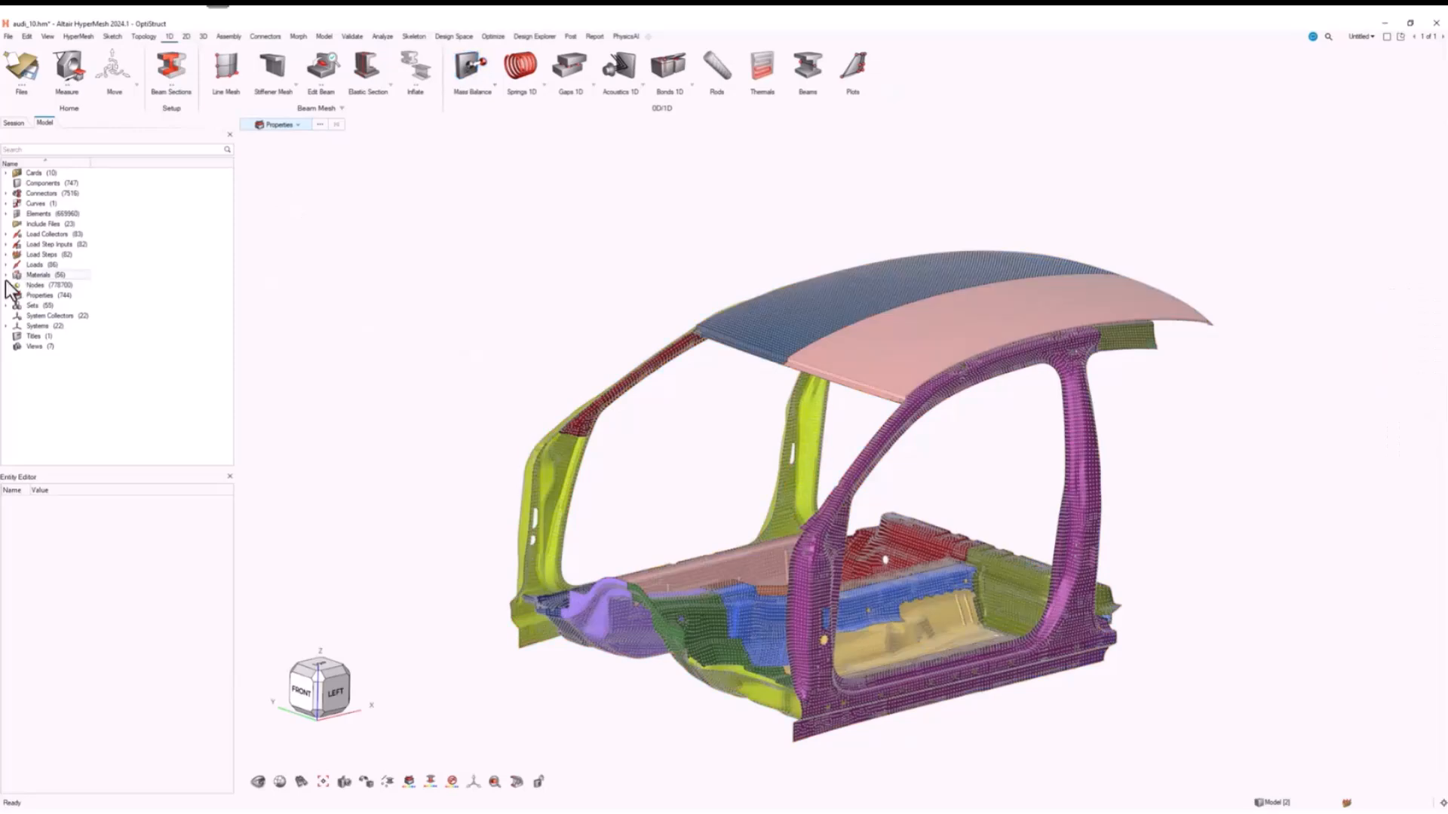
Step: Review the 0D mass elements across the body structure, and turn the review mode off again
click(6, 213)
click(16, 224)
right_click(52, 236)
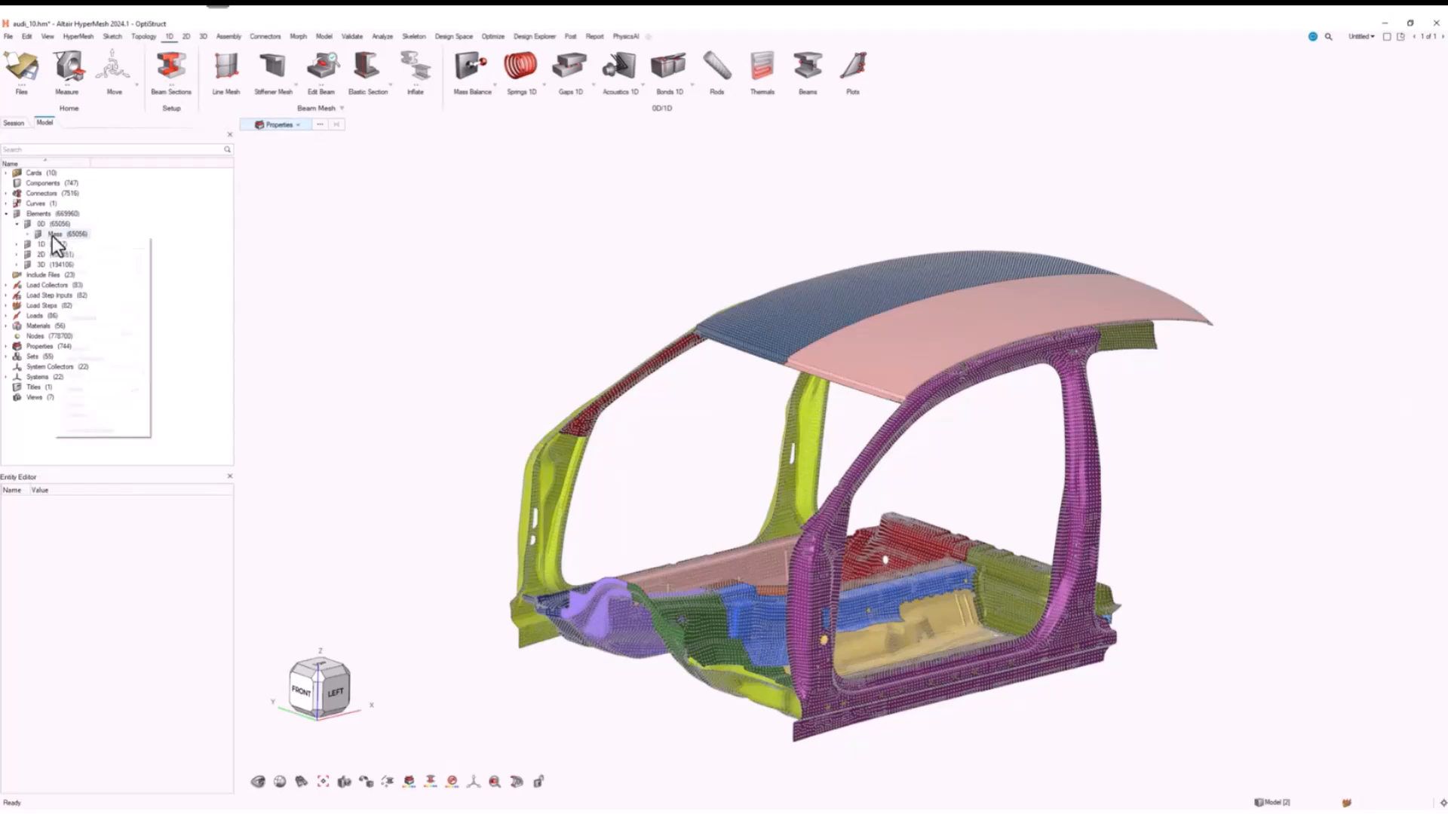
click(80, 258)
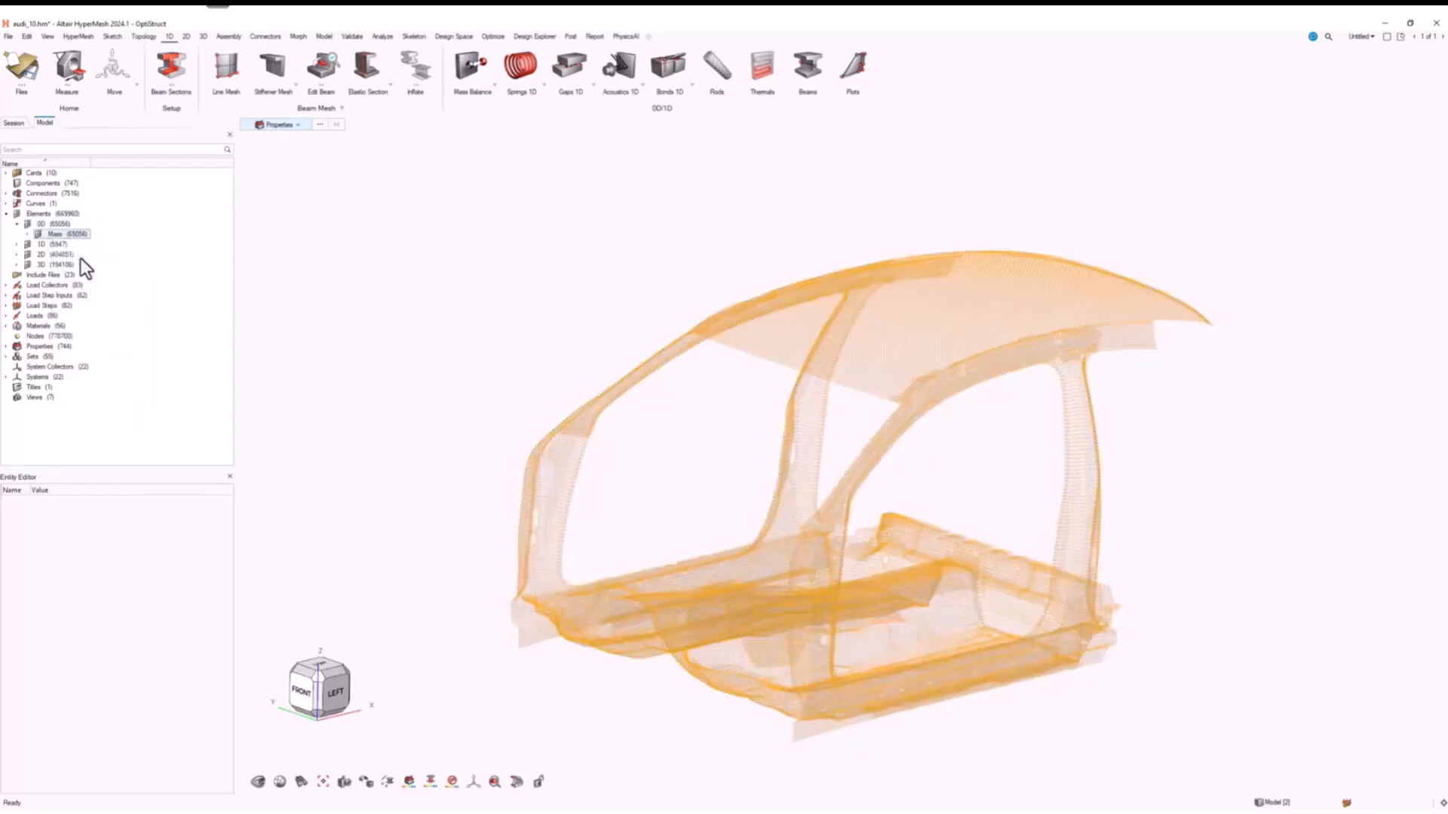
right_click(59, 237)
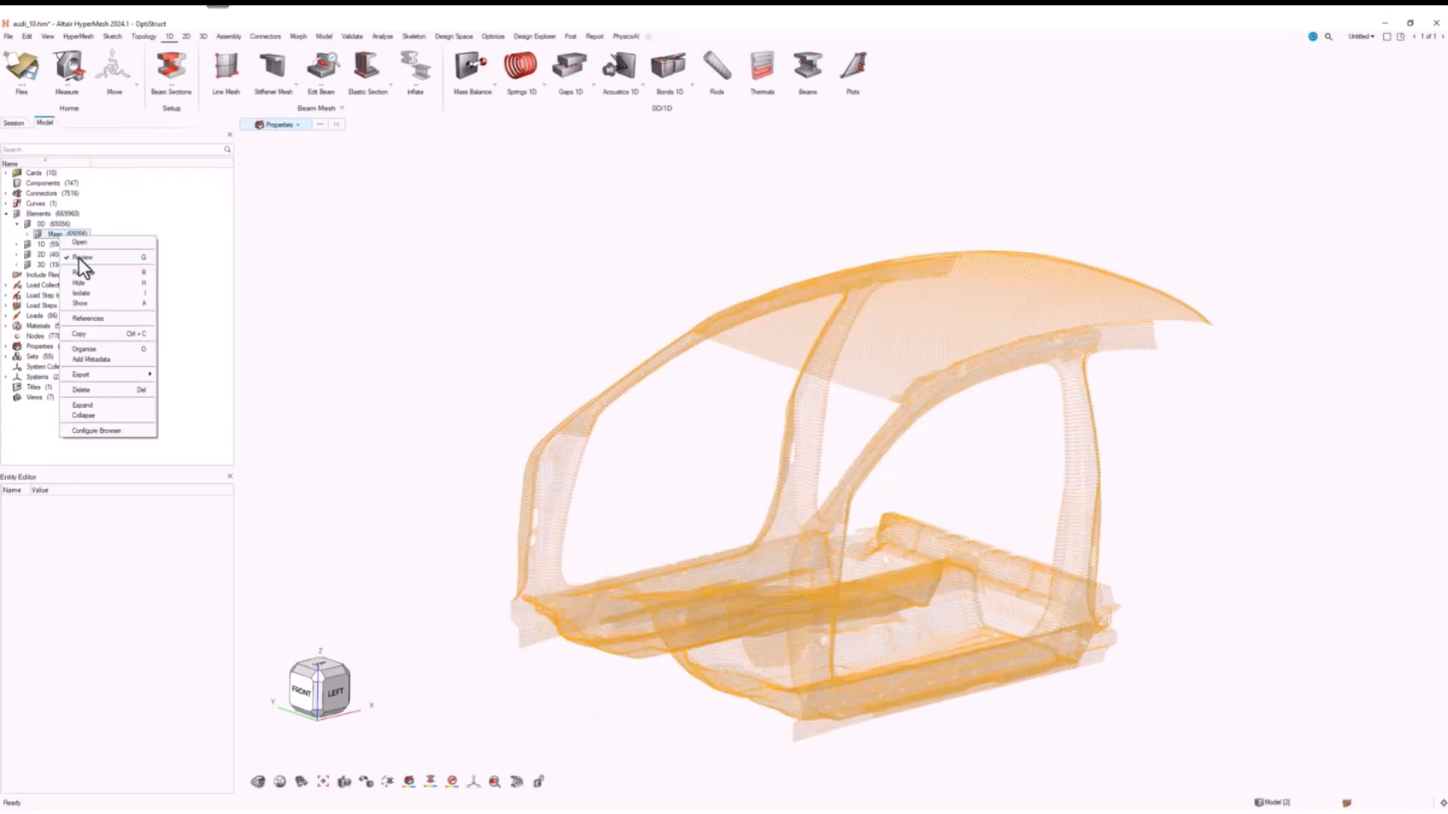
click(78, 258)
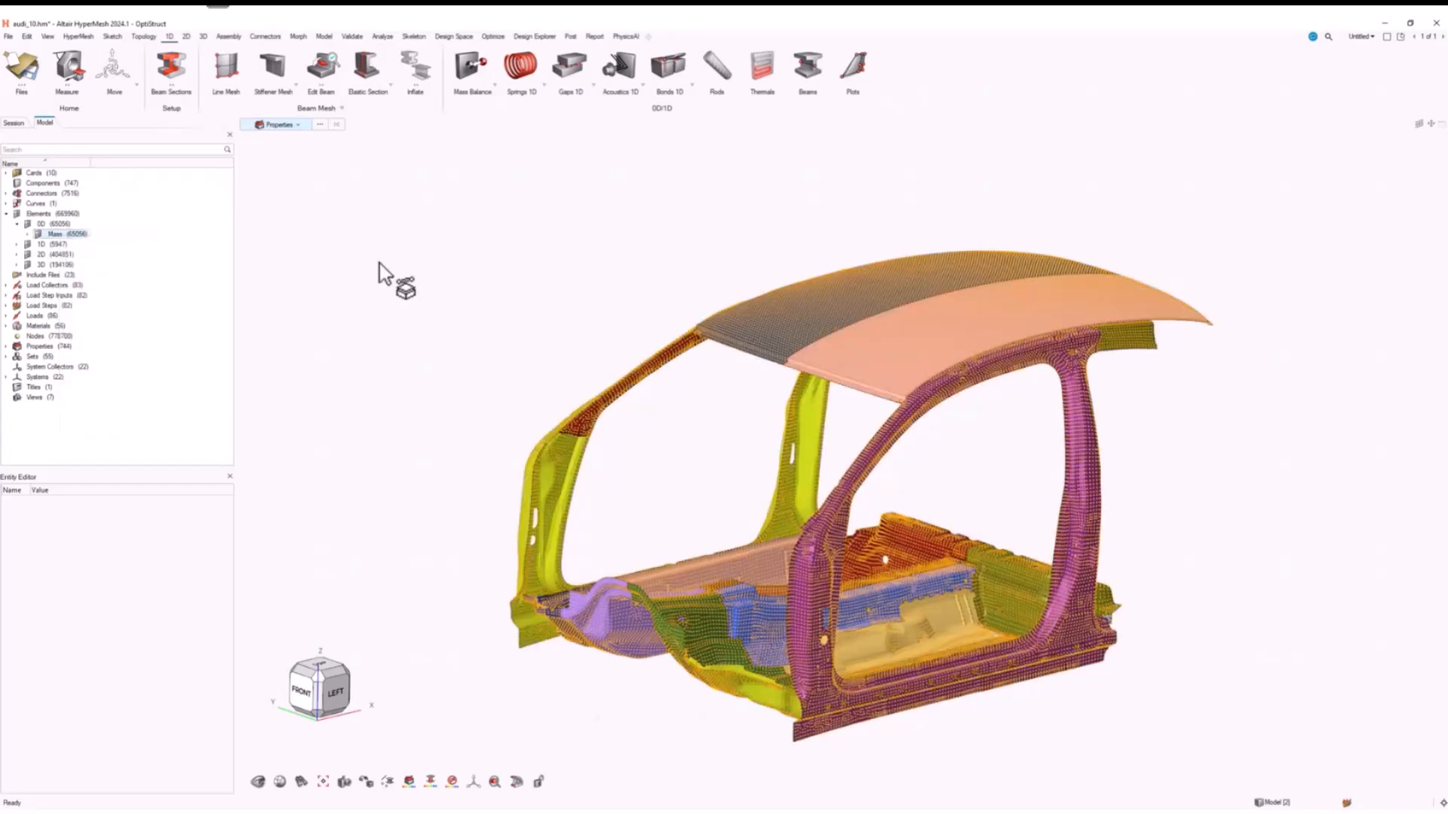
Step: Measure the mass and center of gravity of all displayed body components
click(80, 76)
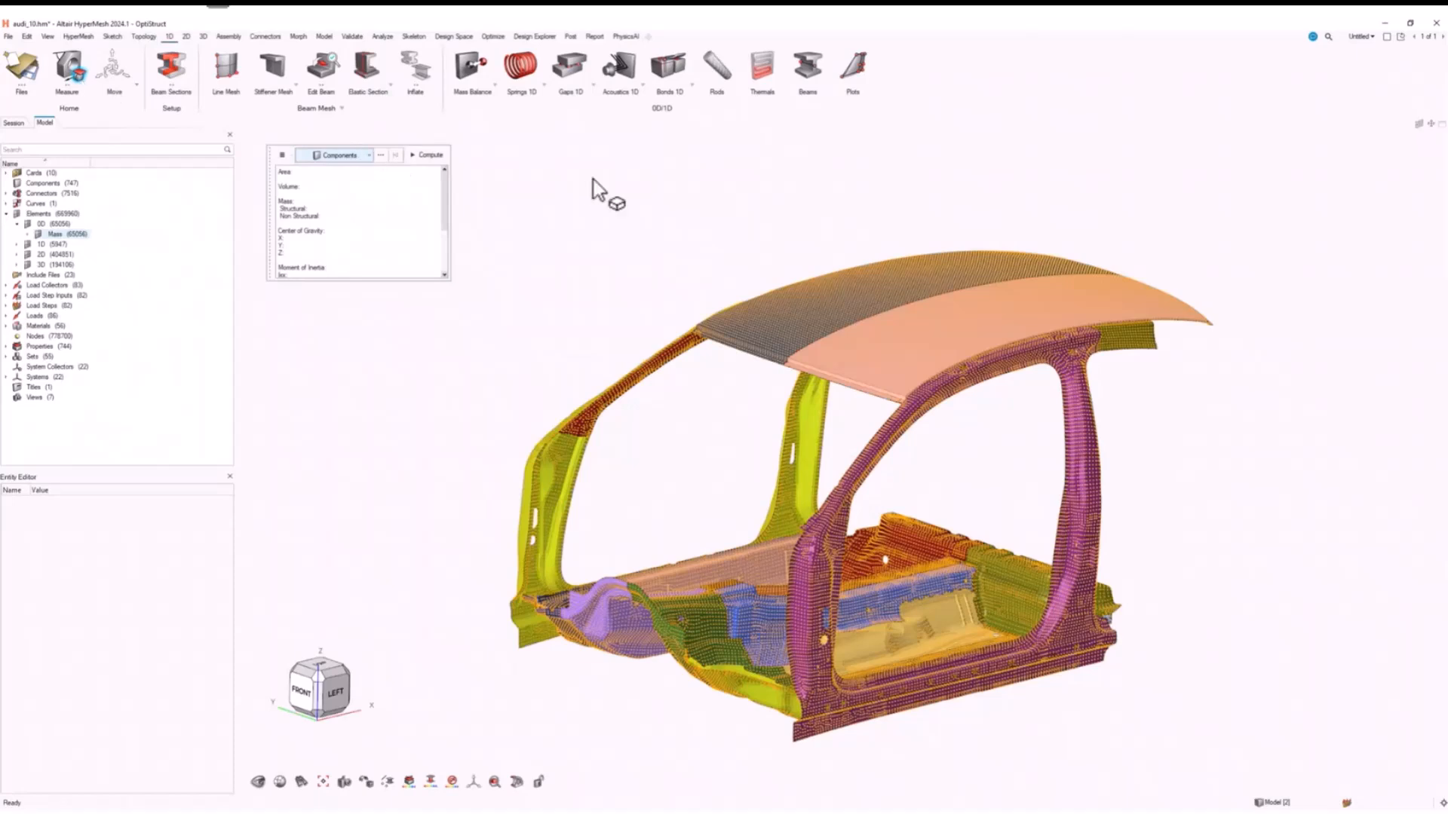
drag(488, 132, 1270, 735)
click(429, 155)
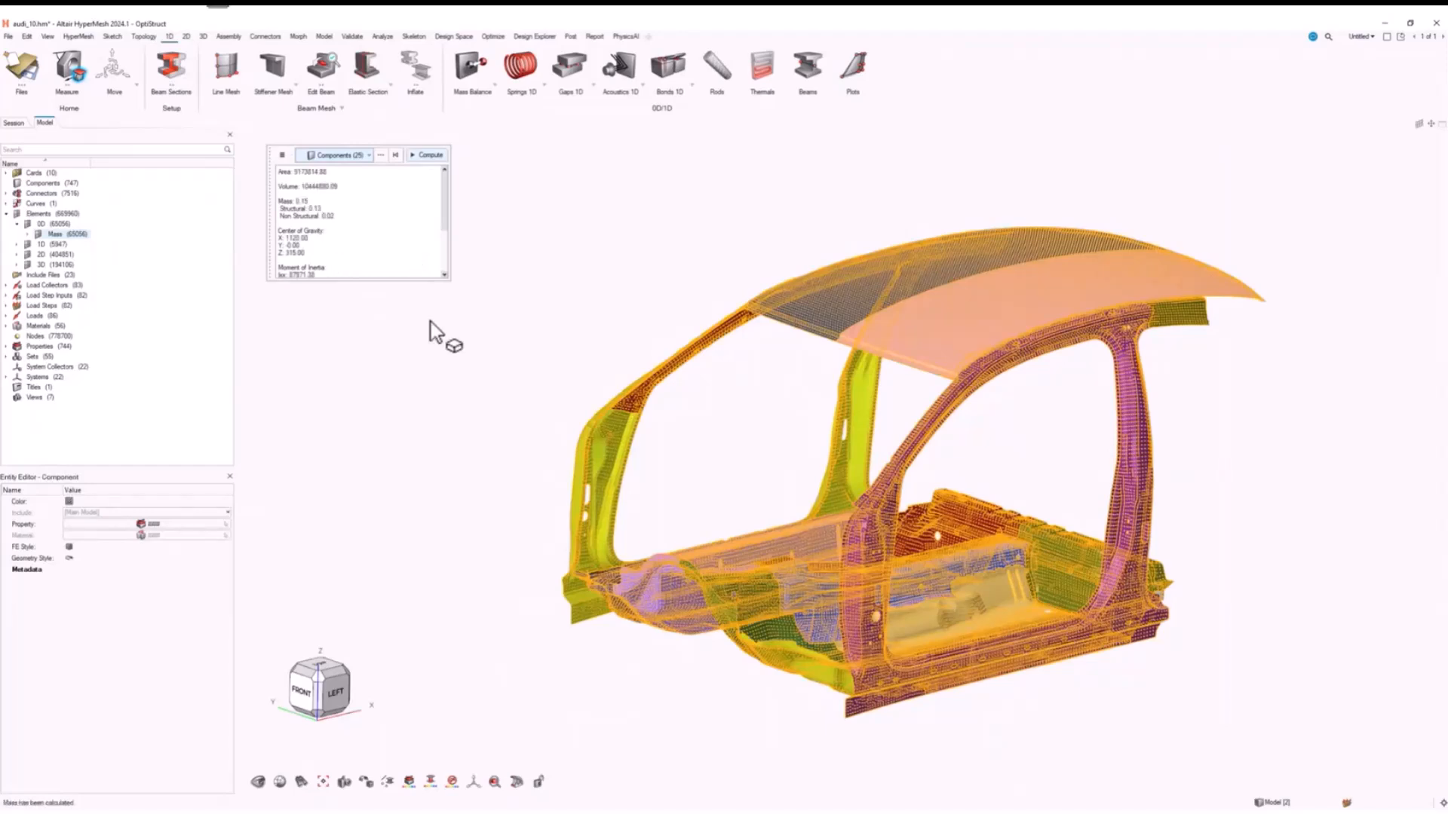
click(76, 77)
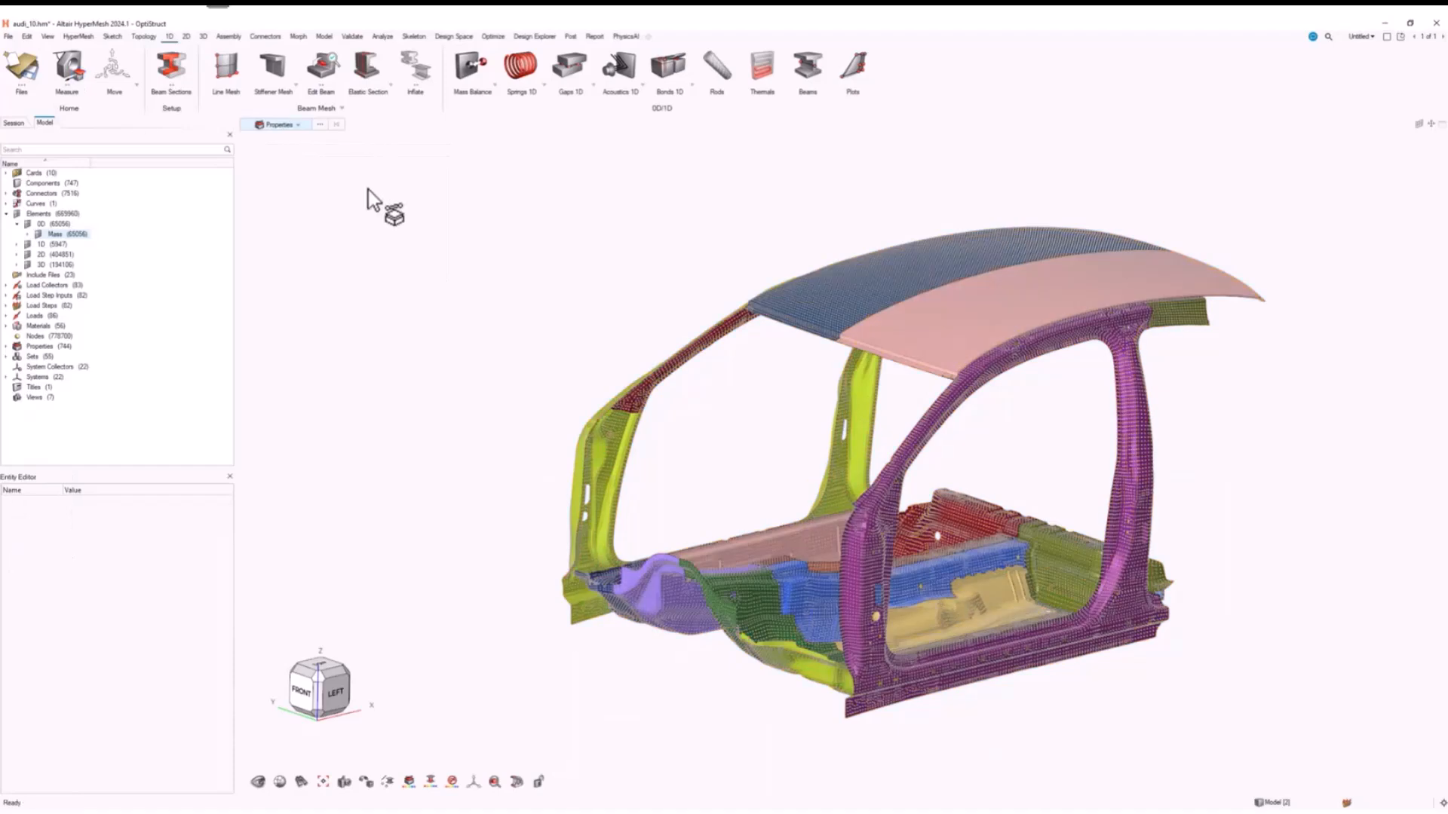